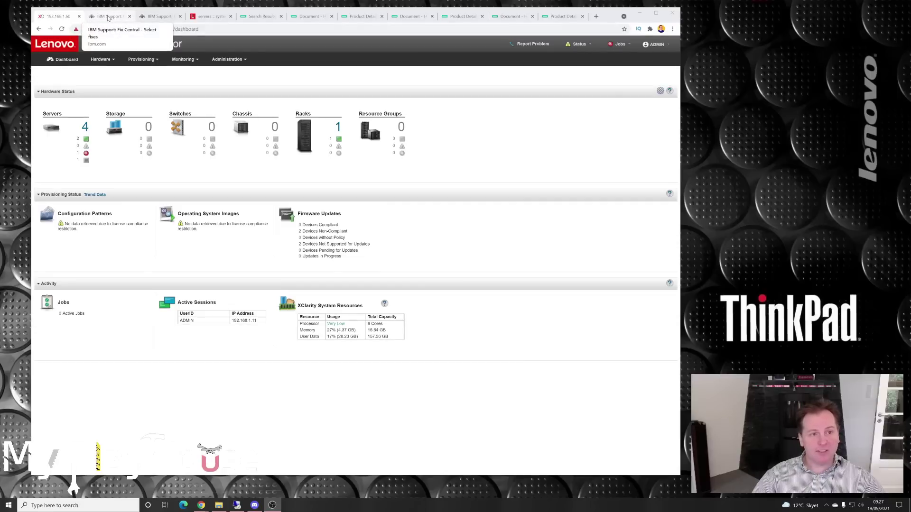
Step: Review the Fix Central fixes for System x3650 M3 and x3650 M4
{"action": "left_click", "coordinate": [108, 17]}
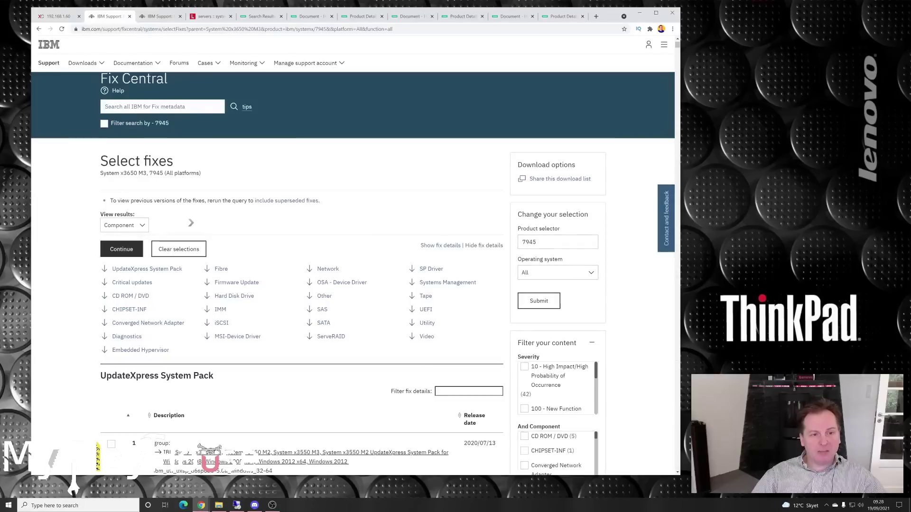
{"action": "left_click", "coordinate": [163, 15]}
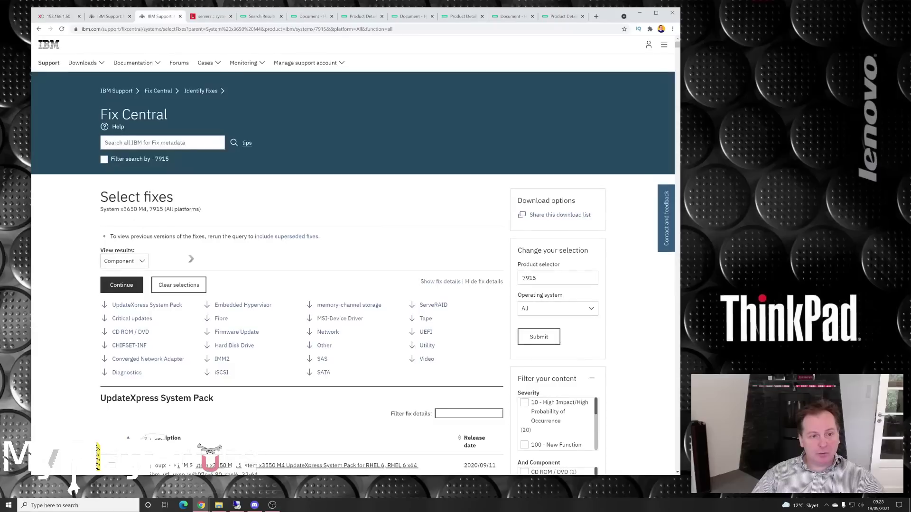
{"action": "left_click_drag", "start_coordinate": [138, 209], "coordinate": [153, 209]}
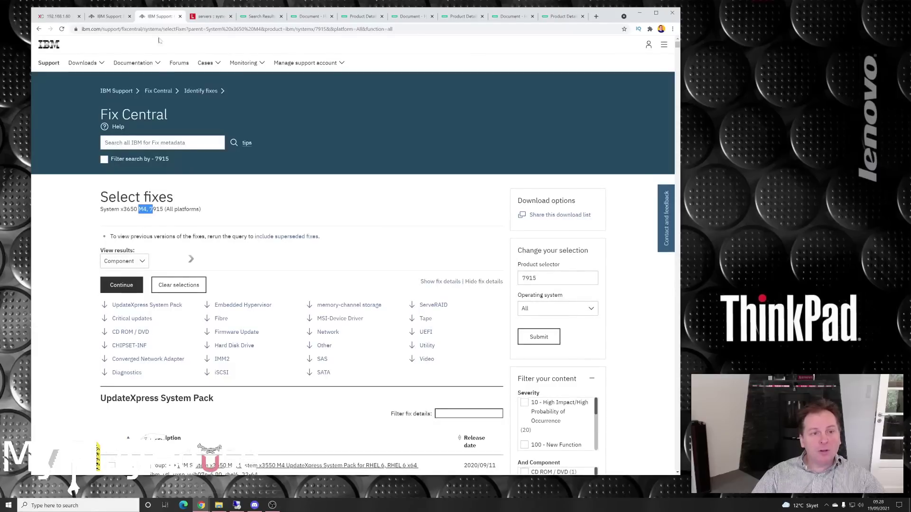
Step: View the System x3650 M5 Type 8871 drivers page, then move to the HPE DL380 Gen6 results
{"action": "left_click", "coordinate": [224, 15]}
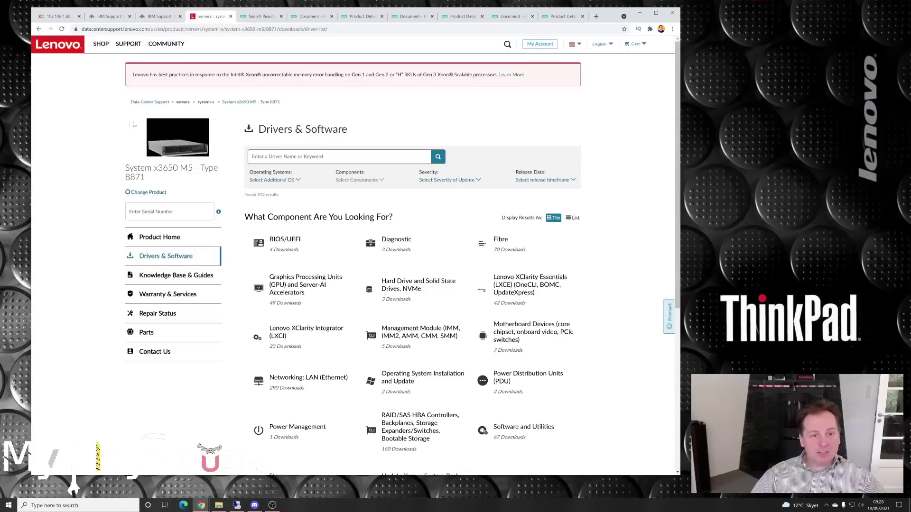
{"action": "left_click_drag", "start_coordinate": [153, 168], "coordinate": [192, 168]}
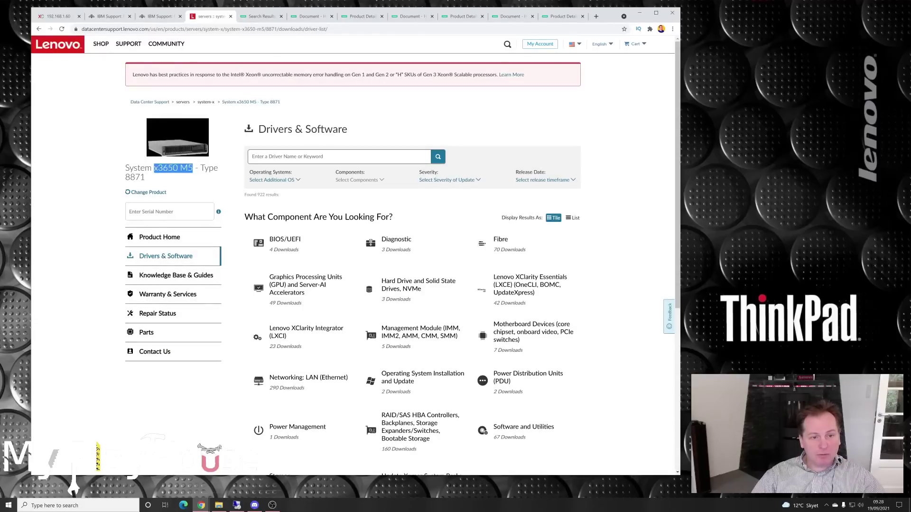
{"action": "left_click", "coordinate": [260, 18]}
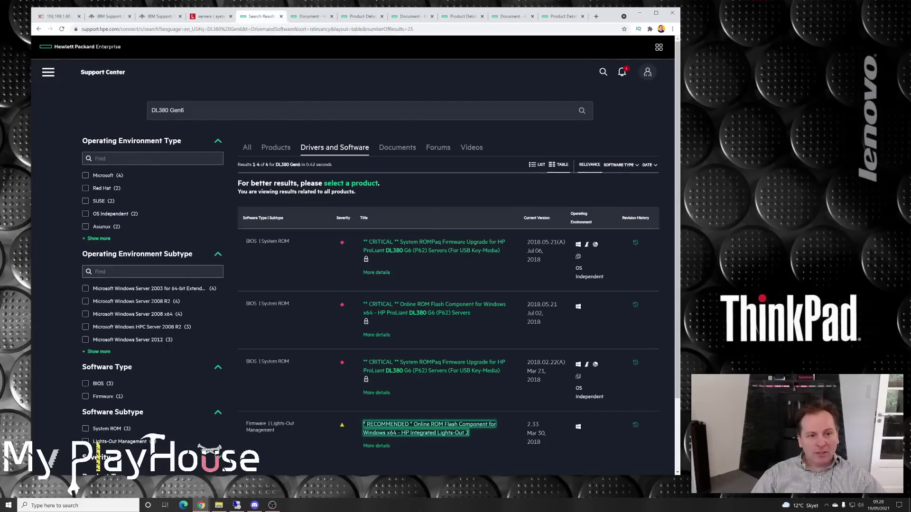
Step: Download the critical System ROMPaq upgrade SP99323.exe for ProLiant DL380 G6 from HPE Support Center
{"action": "left_click_drag", "start_coordinate": [151, 110], "coordinate": [185, 110]}
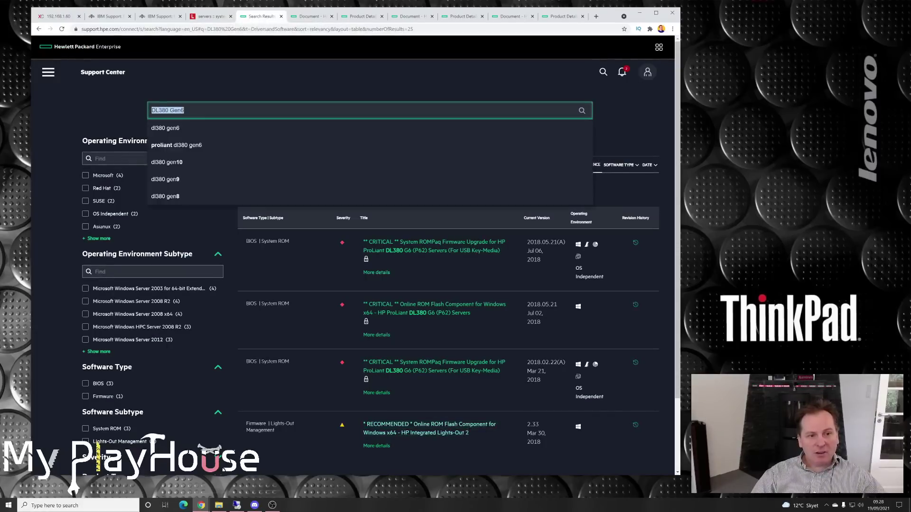
{"action": "left_click", "coordinate": [121, 102]}
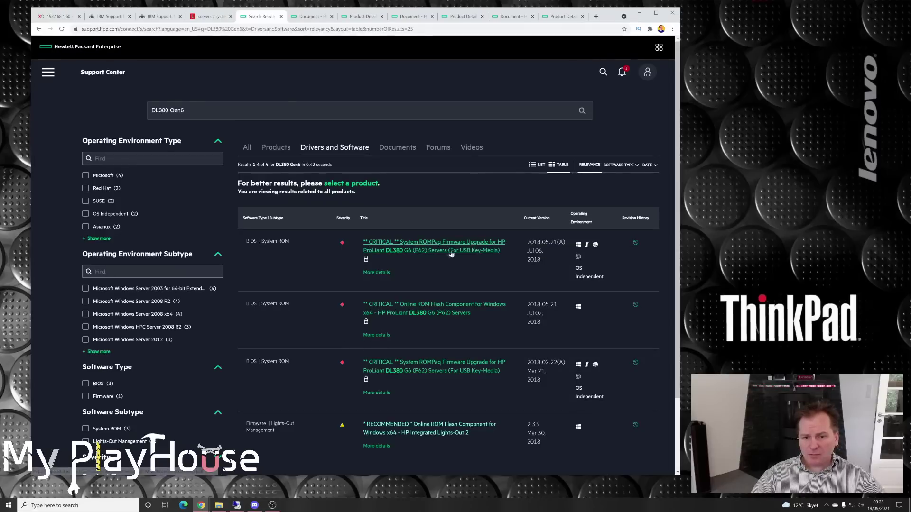
{"action": "left_click", "coordinate": [400, 244]}
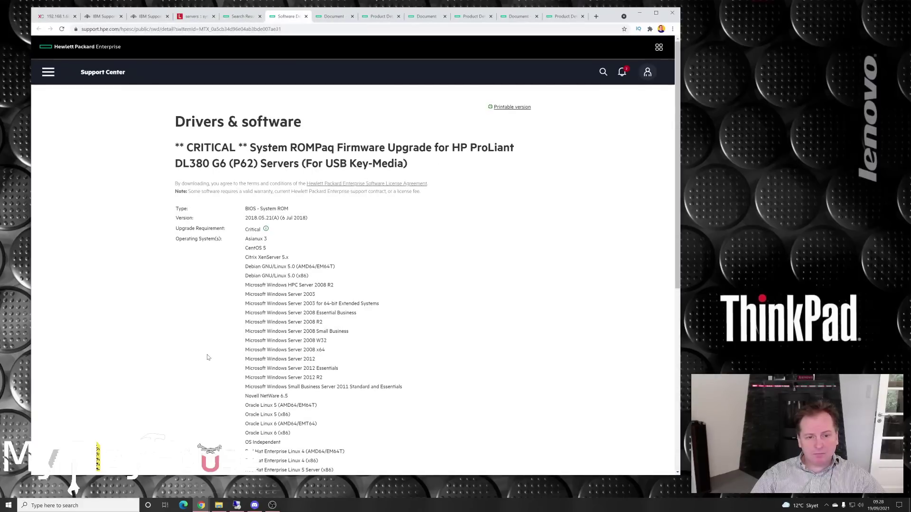
{"action": "scroll", "coordinate": [353, 261], "scroll_direction": "down", "scroll_amount": 7}
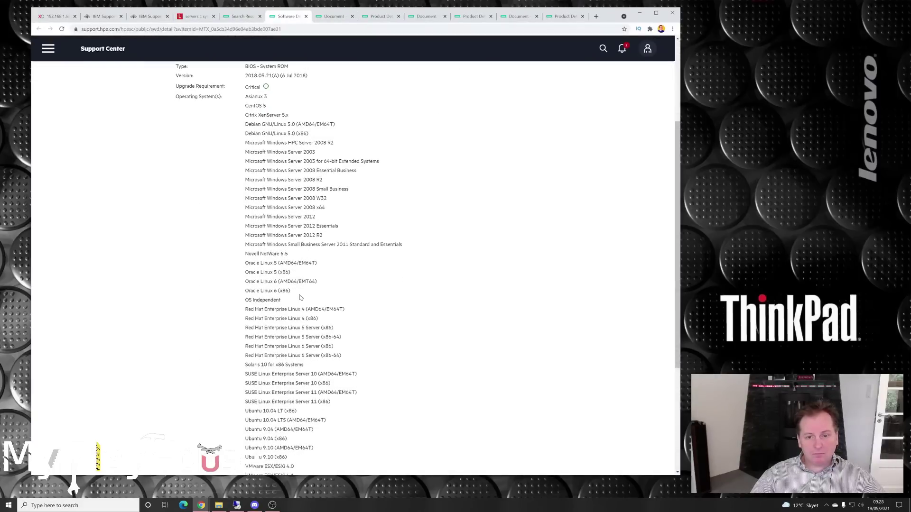
{"action": "left_click", "coordinate": [499, 331]}
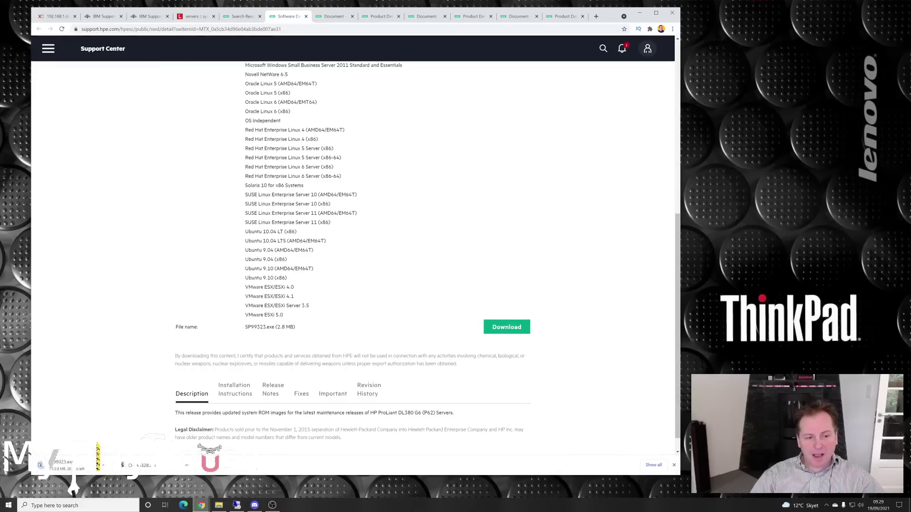
{"action": "left_click", "coordinate": [674, 466]}
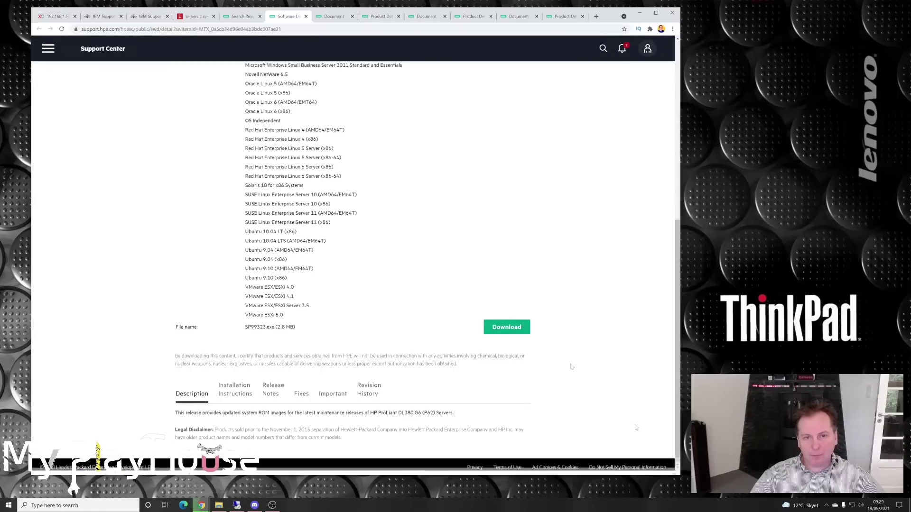
{"action": "left_click", "coordinate": [305, 16]}
Step: Review HPE downloads for DL380 G7 and DL380p Gen8, filtering by Operating System and Software
{"action": "left_click", "coordinate": [288, 16]}
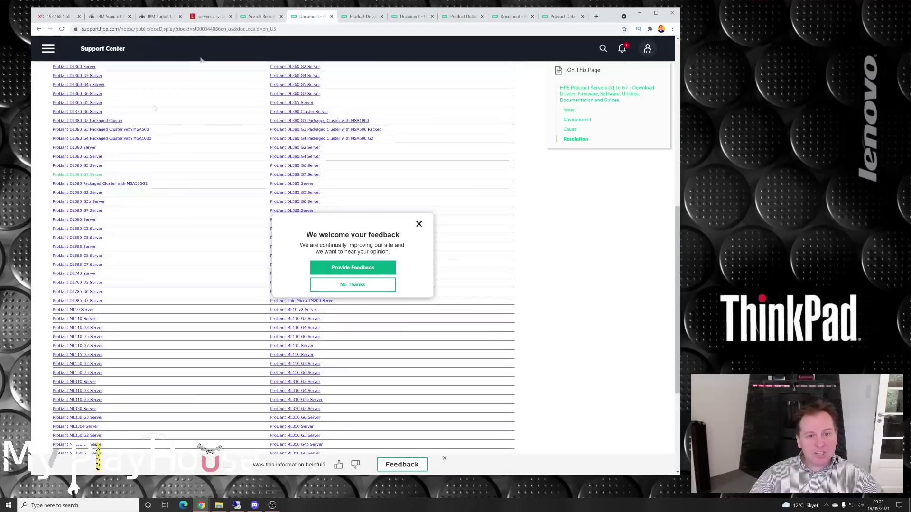
{"action": "left_click", "coordinate": [364, 17]}
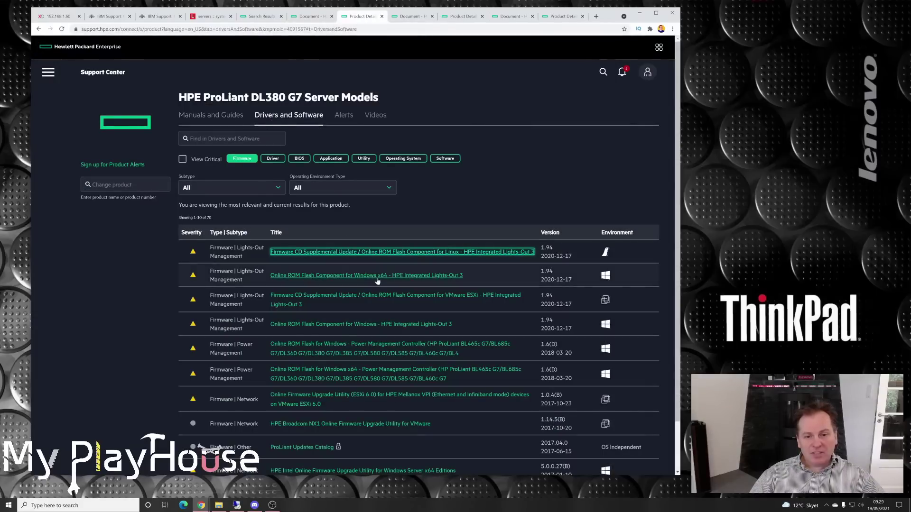
{"action": "left_click", "coordinate": [410, 16]}
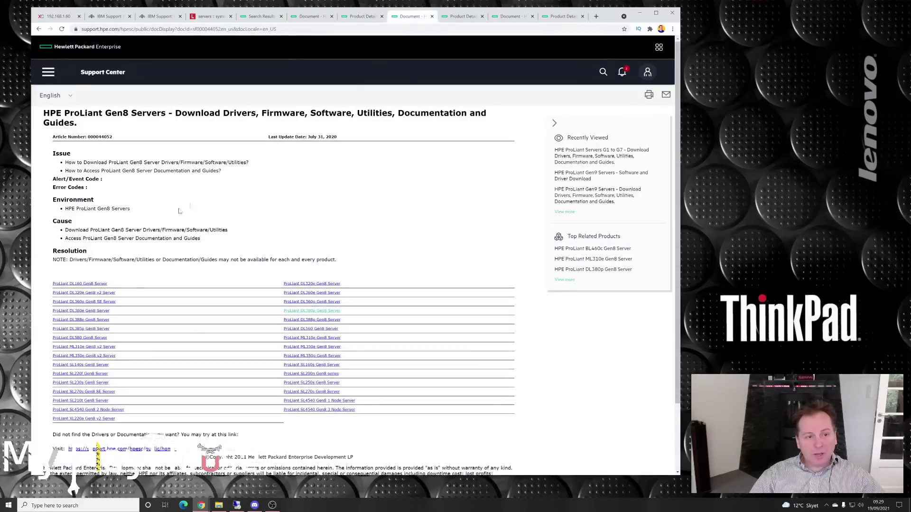
{"action": "left_click", "coordinate": [461, 16]}
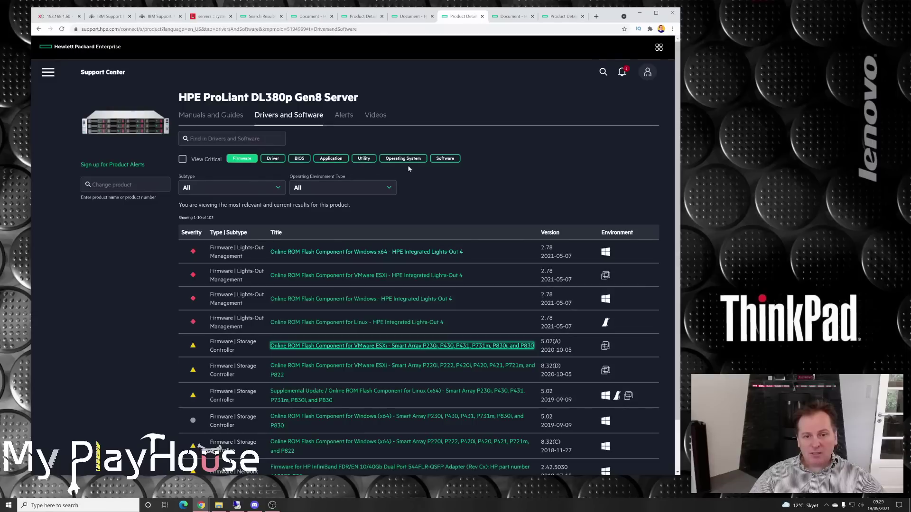
{"action": "left_click", "coordinate": [397, 159]}
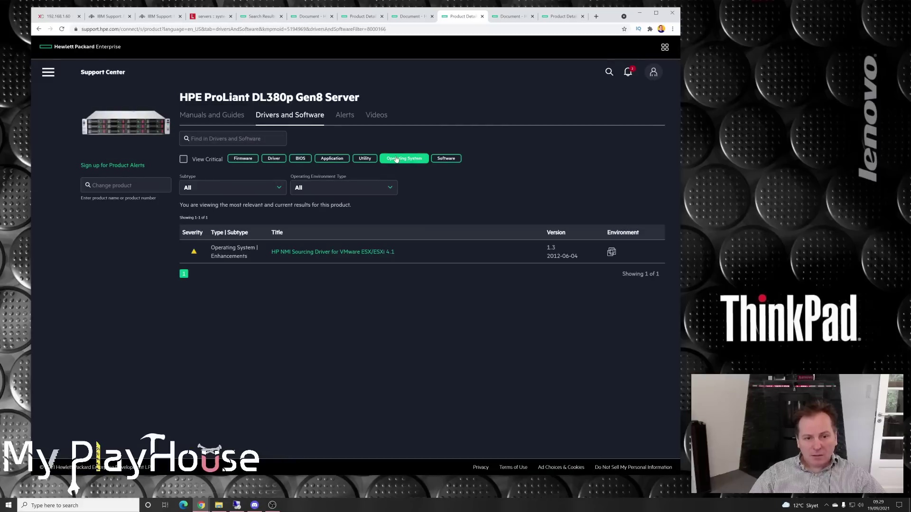
{"action": "left_click", "coordinate": [447, 161]}
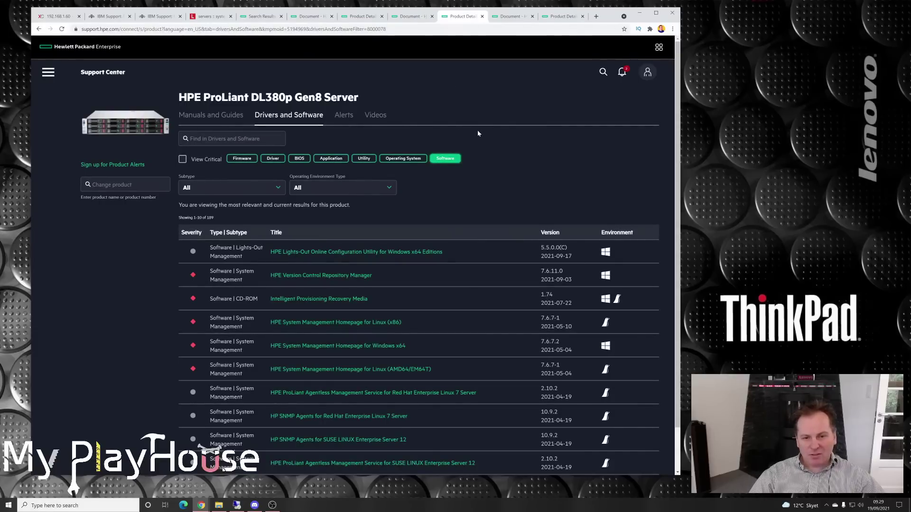
Step: View the ProLiant DL380 Gen9 downloads page, then return to XClarity Administrator
{"action": "left_click", "coordinate": [511, 17]}
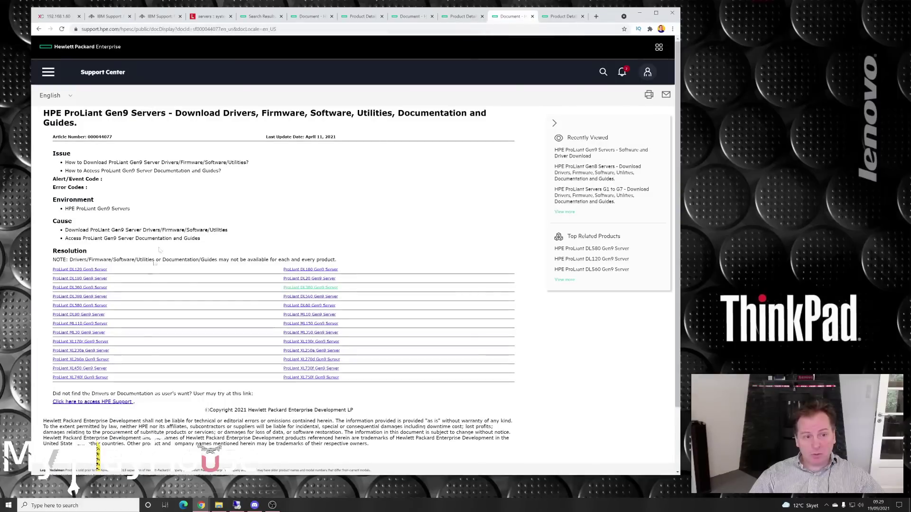
{"action": "left_click", "coordinate": [336, 288]}
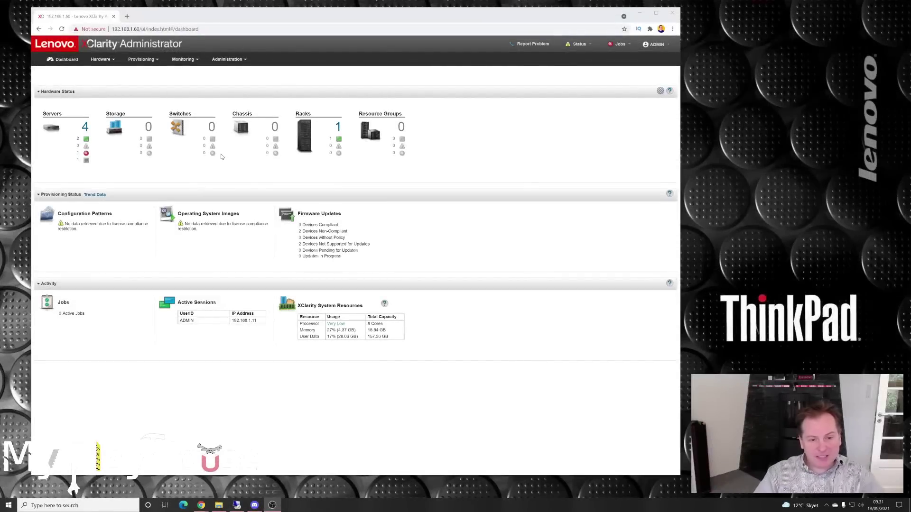
{"action": "left_click", "coordinate": [227, 59]}
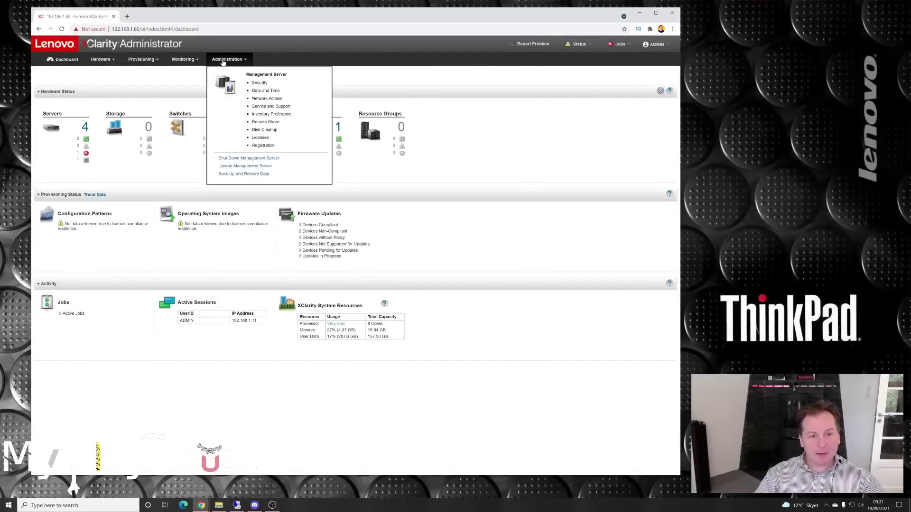
Step: Check the Update Management Server page: version 3.4.0 with only the ThinkSystem Servers pack applied
{"action": "left_click", "coordinate": [231, 166]}
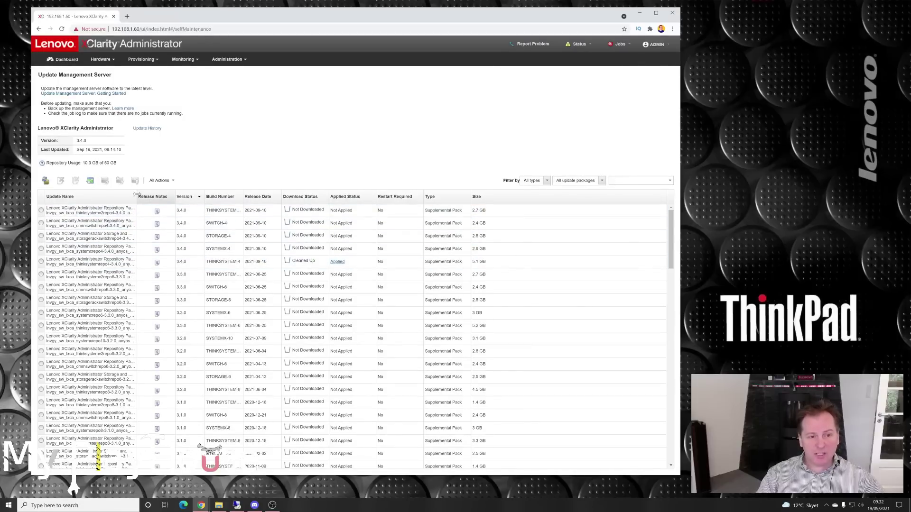
{"action": "left_click_drag", "start_coordinate": [137, 196], "coordinate": [242, 196]}
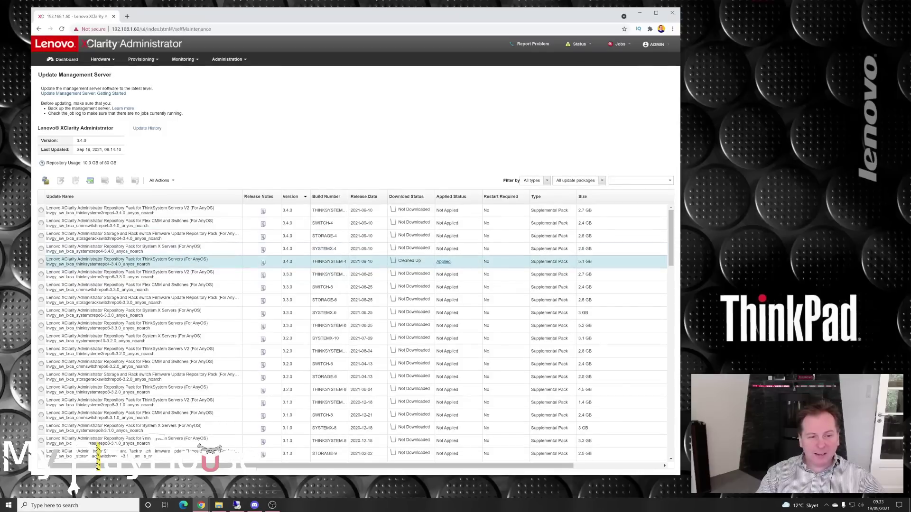
{"action": "left_click_drag", "start_coordinate": [142, 260], "coordinate": [183, 260]}
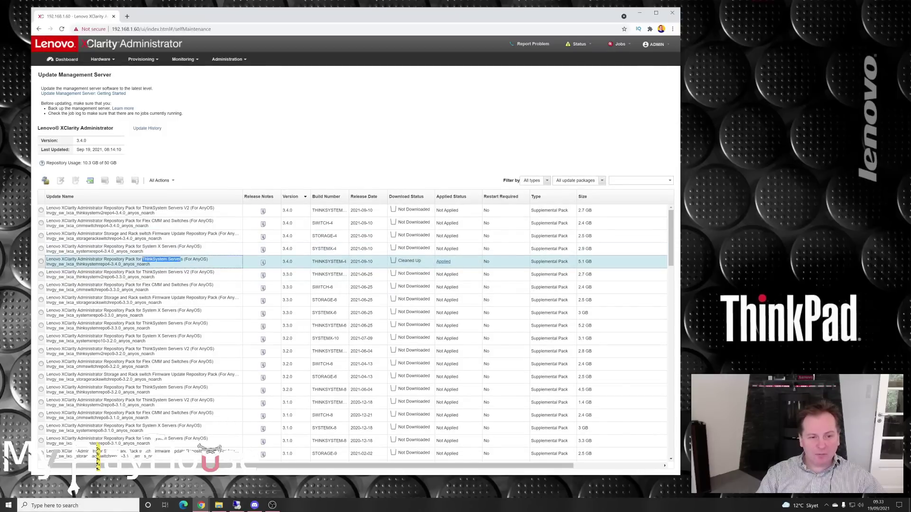
{"action": "left_click", "coordinate": [147, 60]}
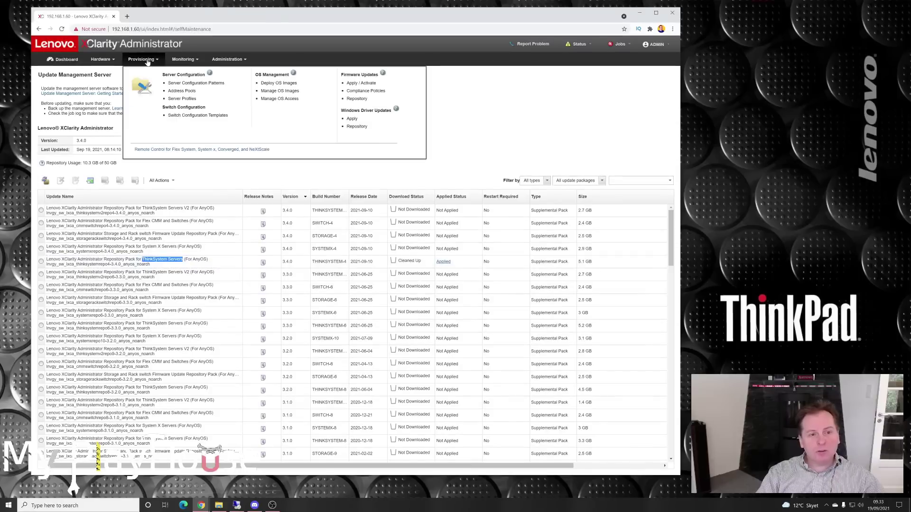
Step: Review the firmware compliance policies list, then go to Firmware Updates: Apply / Activate
{"action": "left_click", "coordinate": [362, 91]}
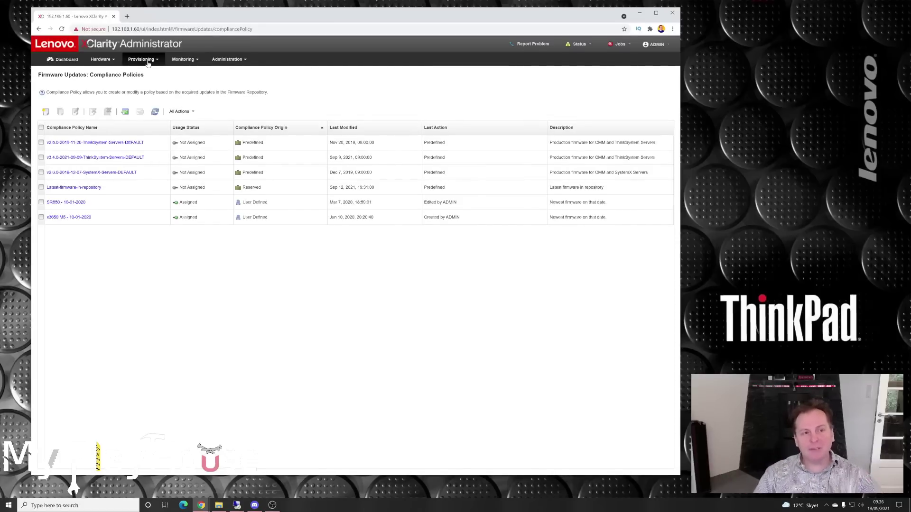
{"action": "left_click", "coordinate": [142, 60]}
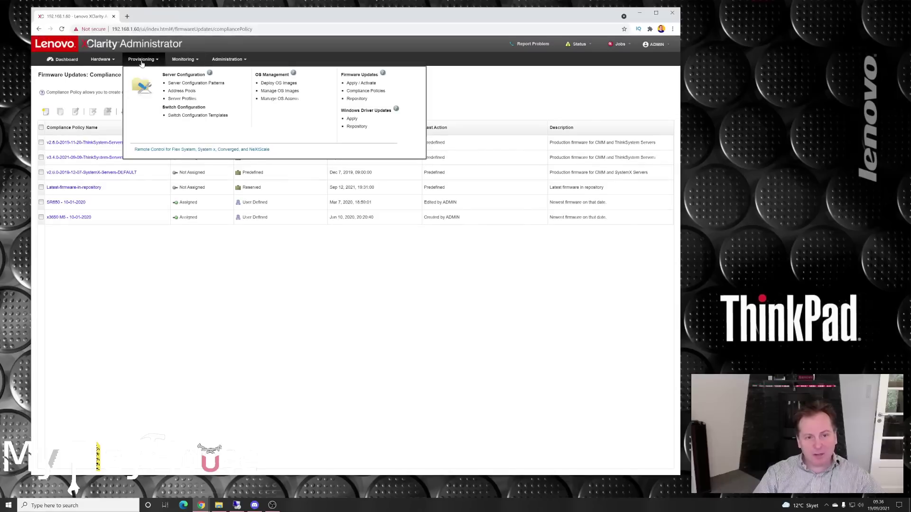
{"action": "left_click", "coordinate": [359, 84]}
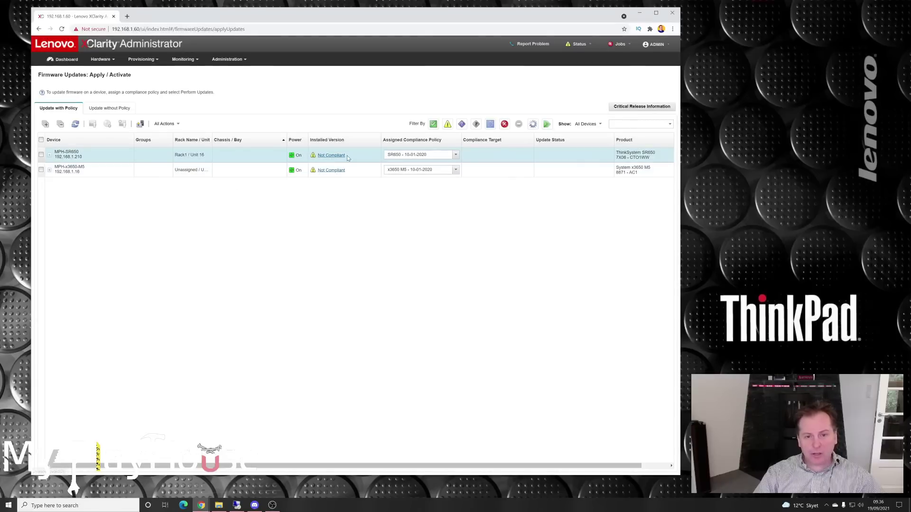
Step: Check the SR650's available compliance policies, keeping SR650 - 10-01-2020 assigned for now
{"action": "left_click_drag", "start_coordinate": [384, 141], "coordinate": [445, 143]}
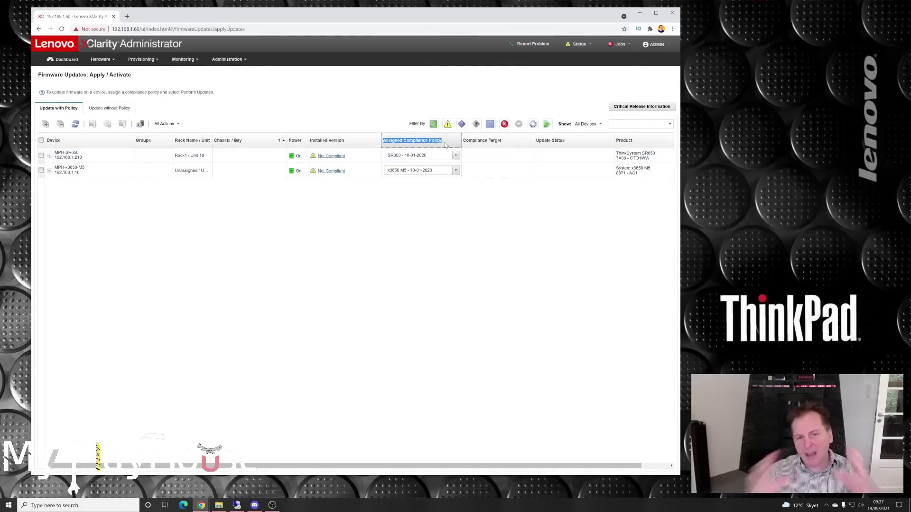
{"action": "left_click", "coordinate": [455, 156]}
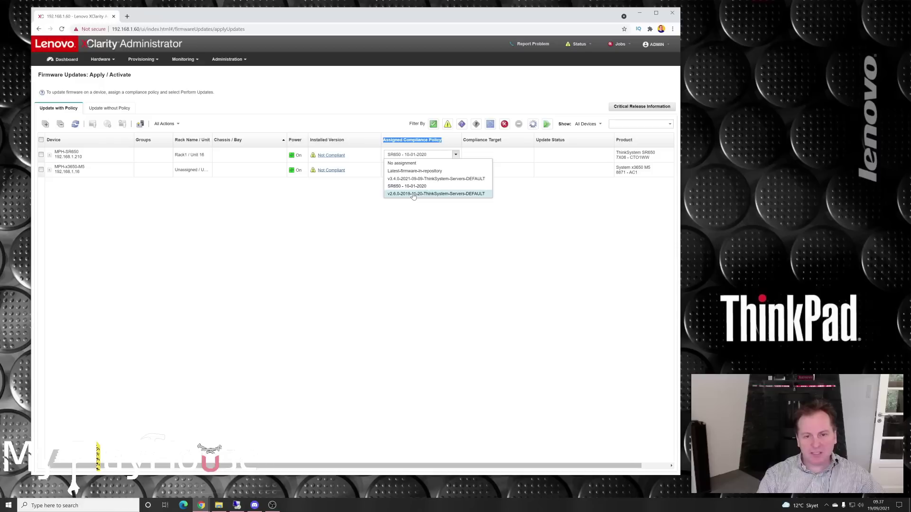
{"action": "left_click", "coordinate": [334, 218]}
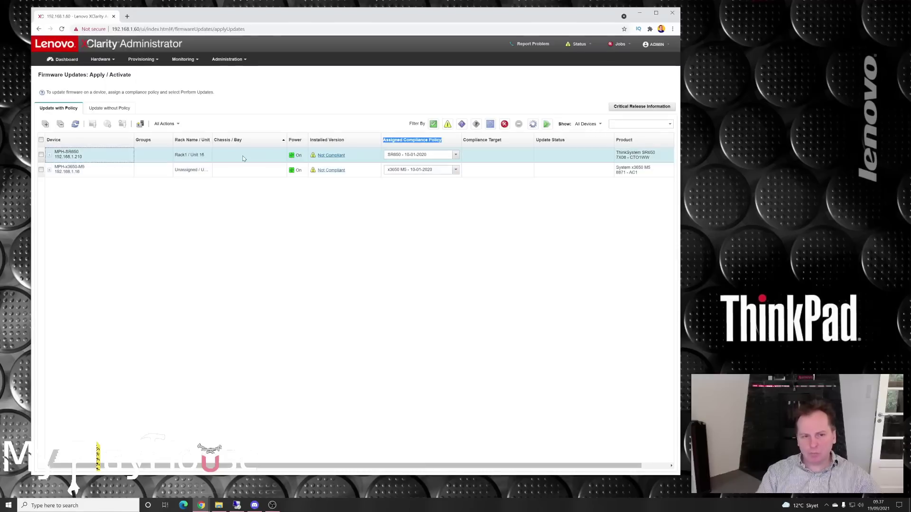
{"action": "left_click", "coordinate": [50, 155]}
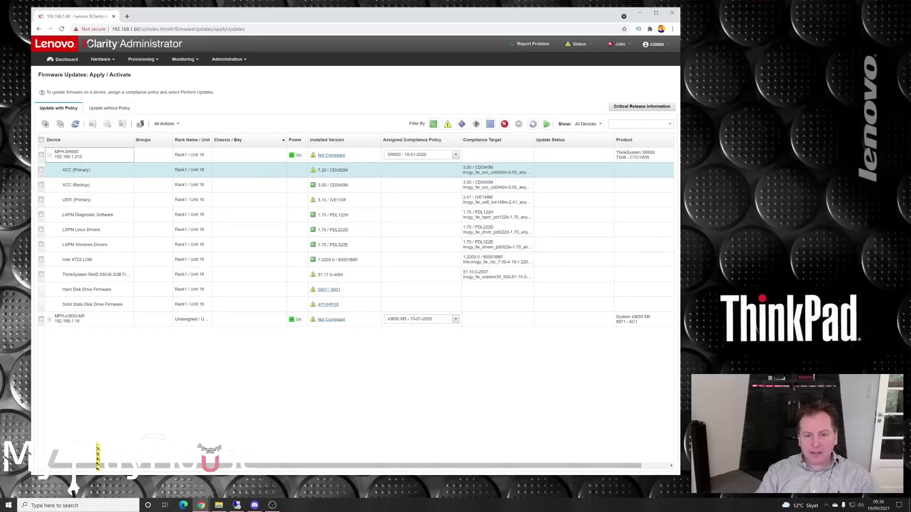
{"action": "left_click_drag", "start_coordinate": [315, 170], "coordinate": [494, 167]}
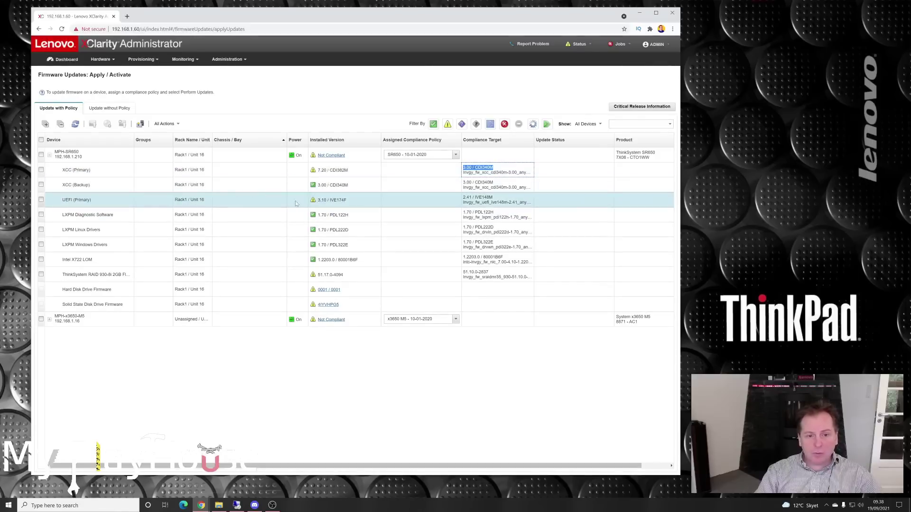
{"action": "left_click_drag", "start_coordinate": [317, 200], "coordinate": [351, 201]}
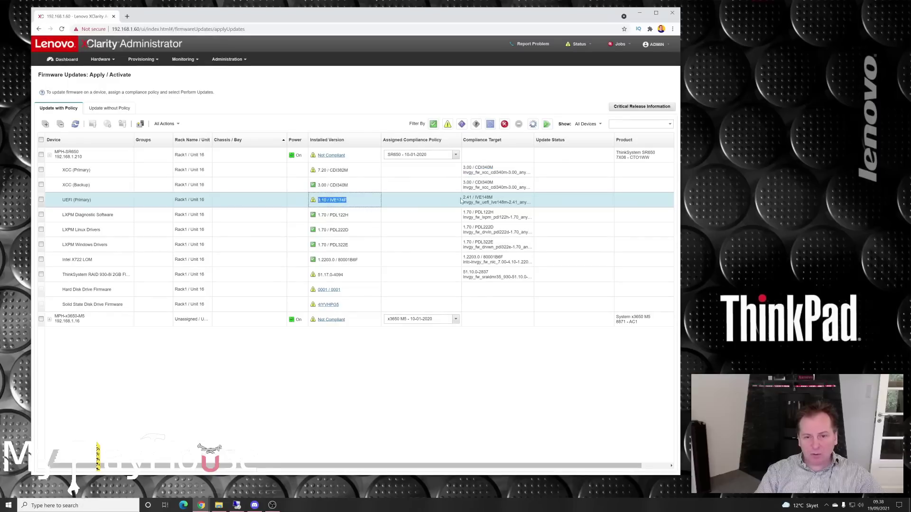
{"action": "left_click_drag", "start_coordinate": [463, 197], "coordinate": [498, 197]}
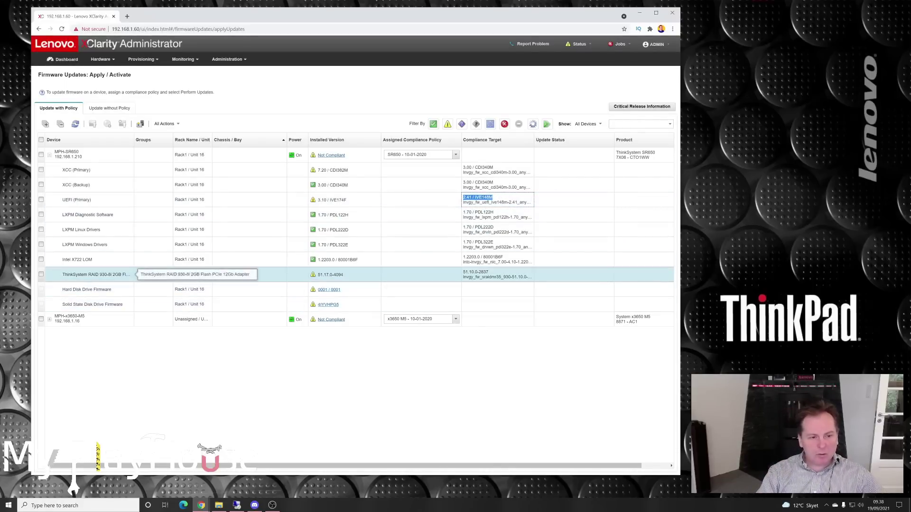
{"action": "left_click", "coordinate": [321, 275]}
{"action": "left_click_drag", "start_coordinate": [318, 275], "coordinate": [347, 278]}
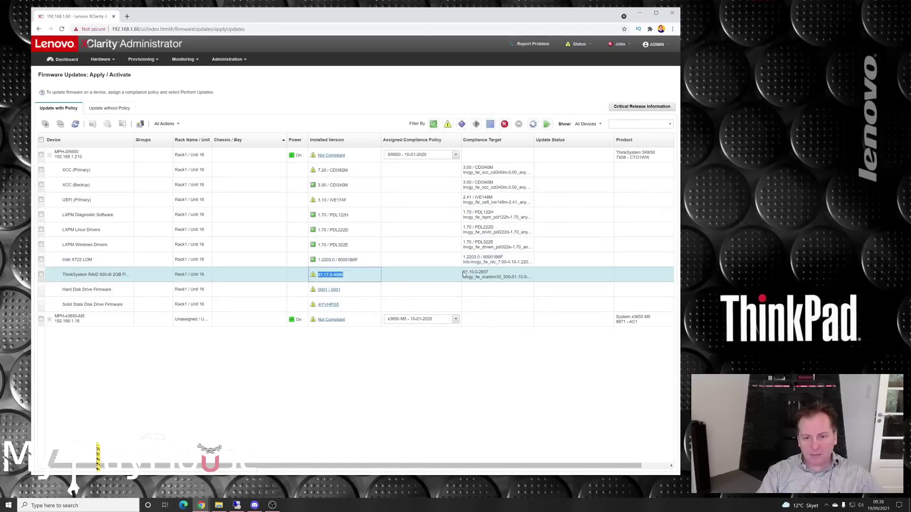
{"action": "left_click_drag", "start_coordinate": [463, 274], "coordinate": [488, 274]}
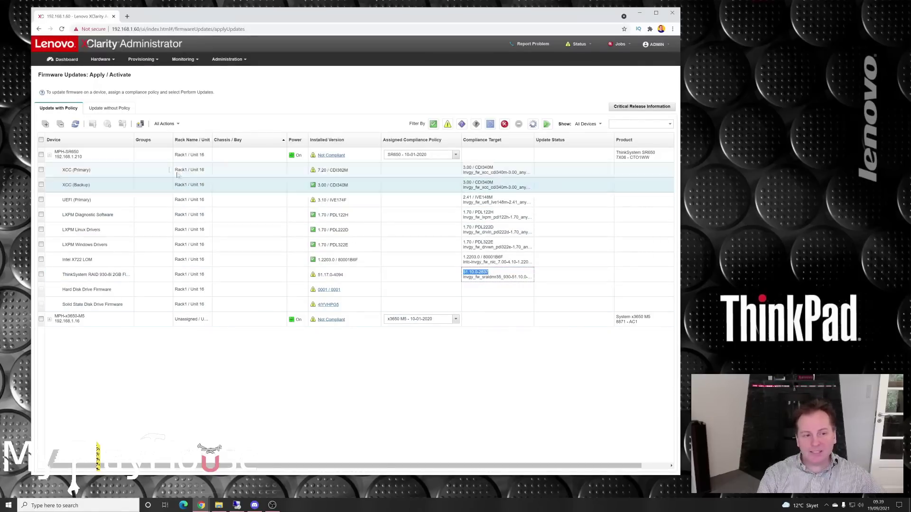
{"action": "left_click", "coordinate": [49, 155]}
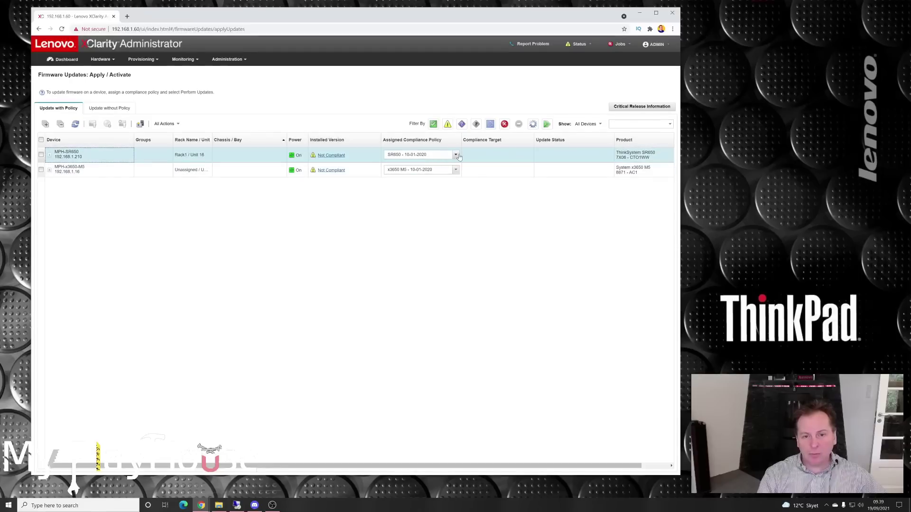
Step: Assign v3.4.0-2021-09-09-ThinkSystem-Servers-DEFAULT to the SR650, review its firmware targets, and select it
{"action": "left_click", "coordinate": [457, 155]}
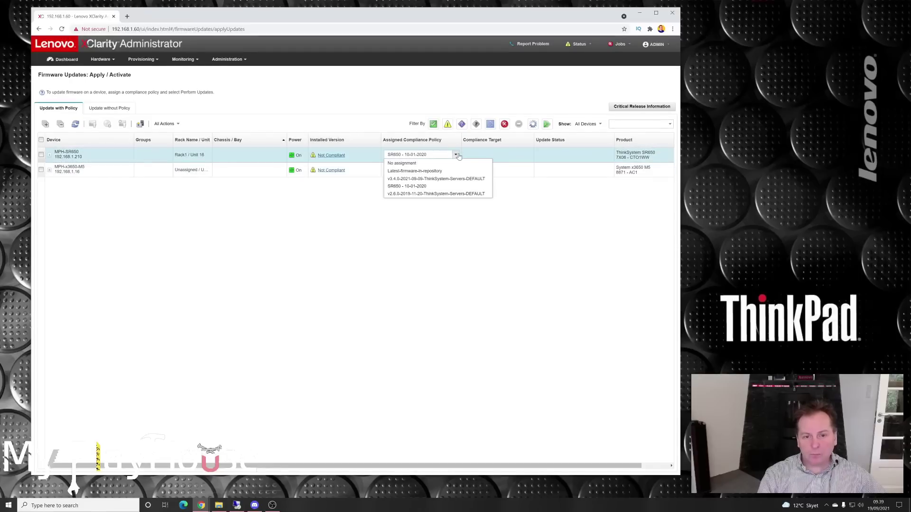
{"action": "left_click", "coordinate": [440, 180]}
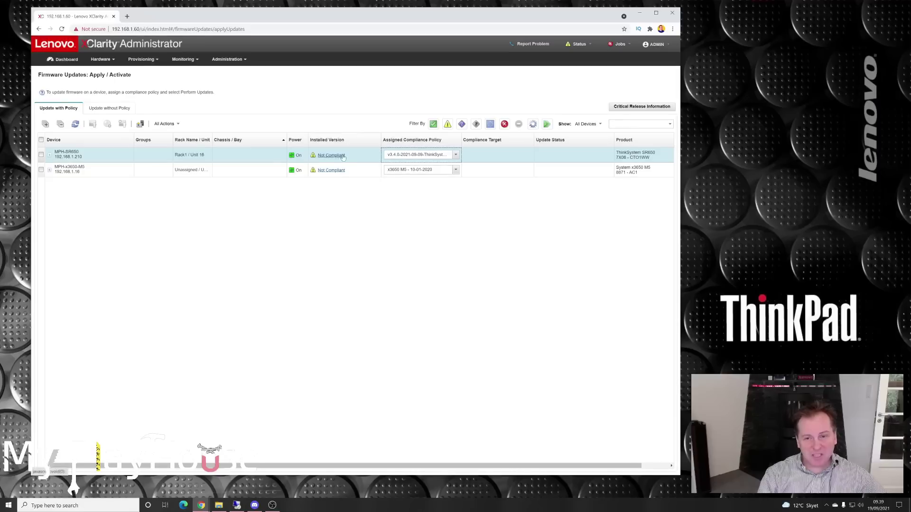
{"action": "left_click", "coordinate": [49, 155]}
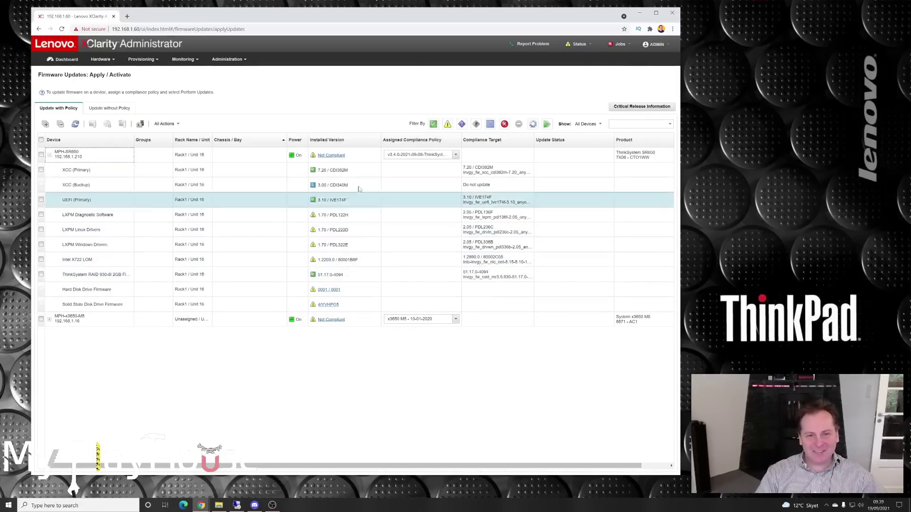
{"action": "left_click", "coordinate": [49, 156]}
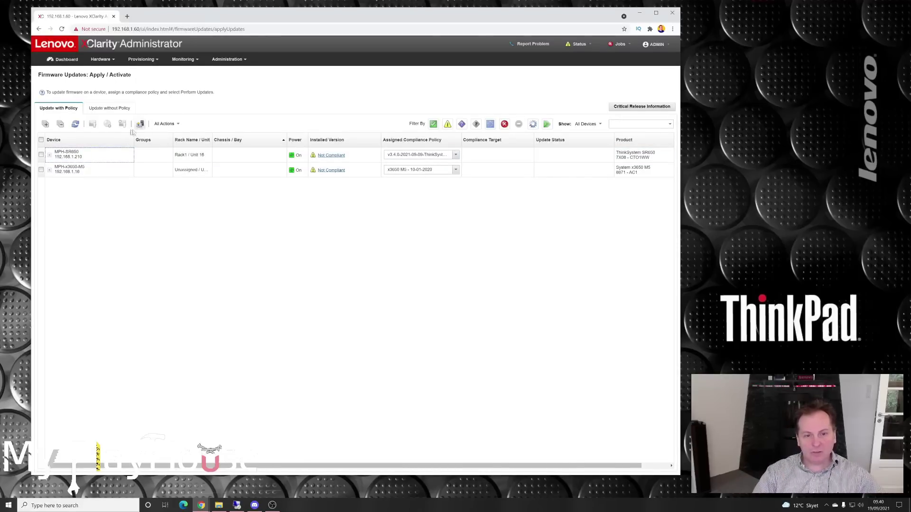
{"action": "left_click", "coordinate": [41, 155]}
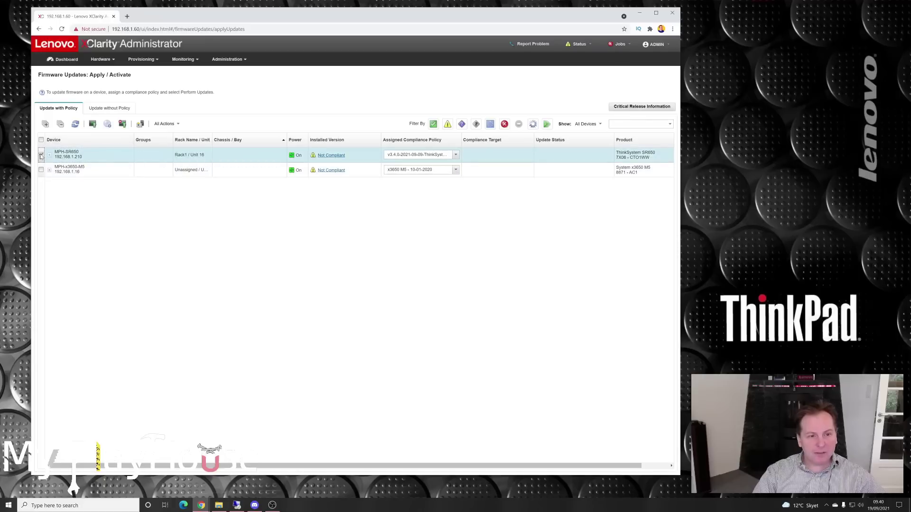
Step: Run the SR650 firmware update with Immediate activation from the Update Summary
{"action": "left_click", "coordinate": [92, 124]}
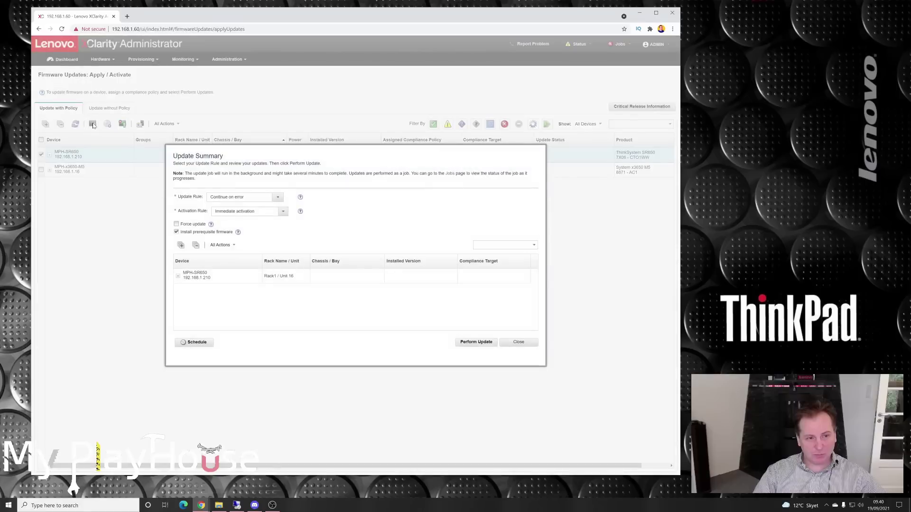
{"action": "left_click", "coordinate": [283, 213]}
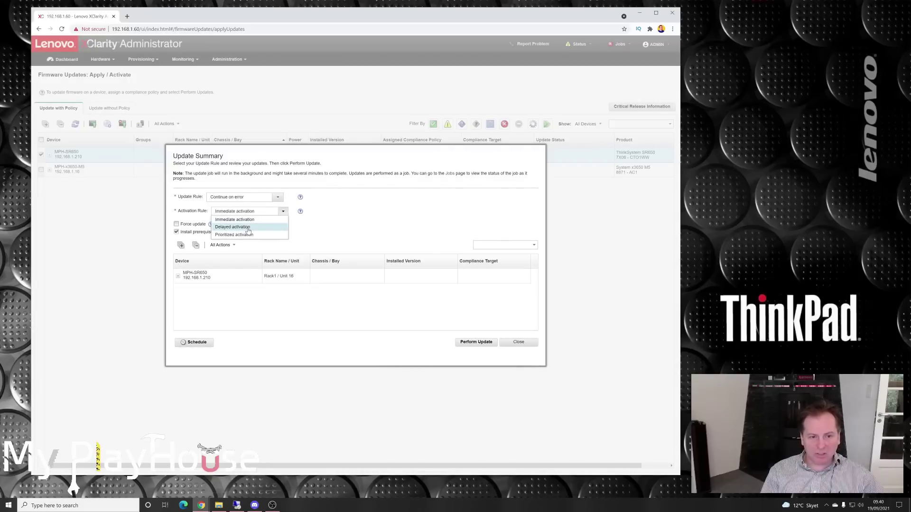
{"action": "left_click", "coordinate": [308, 251]}
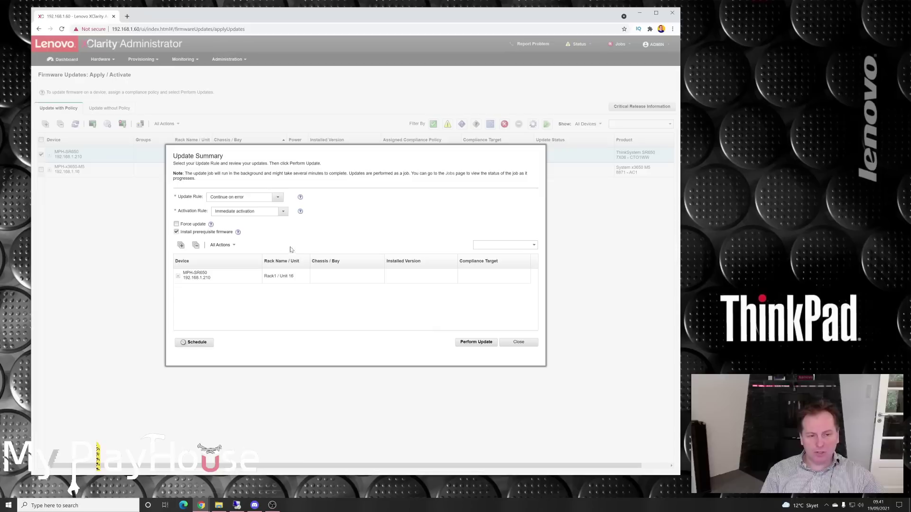
{"action": "left_click", "coordinate": [178, 278]}
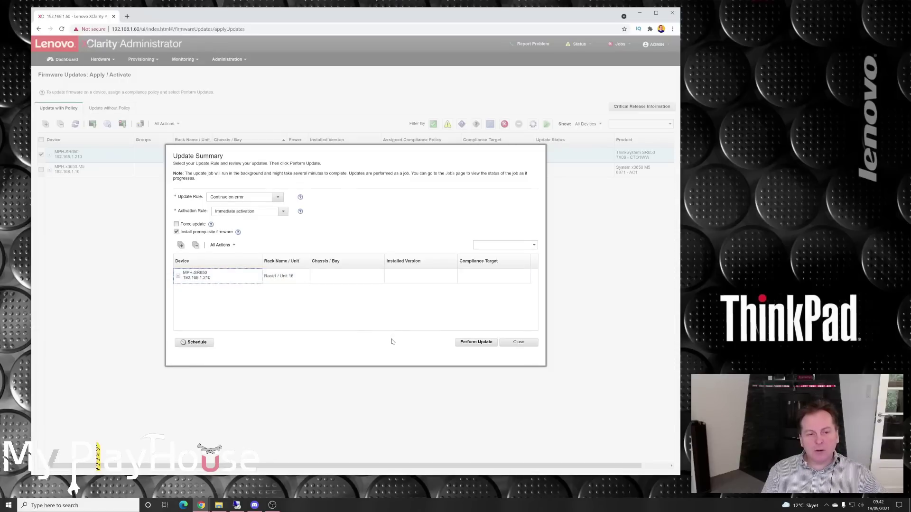
{"action": "left_click", "coordinate": [472, 342]}
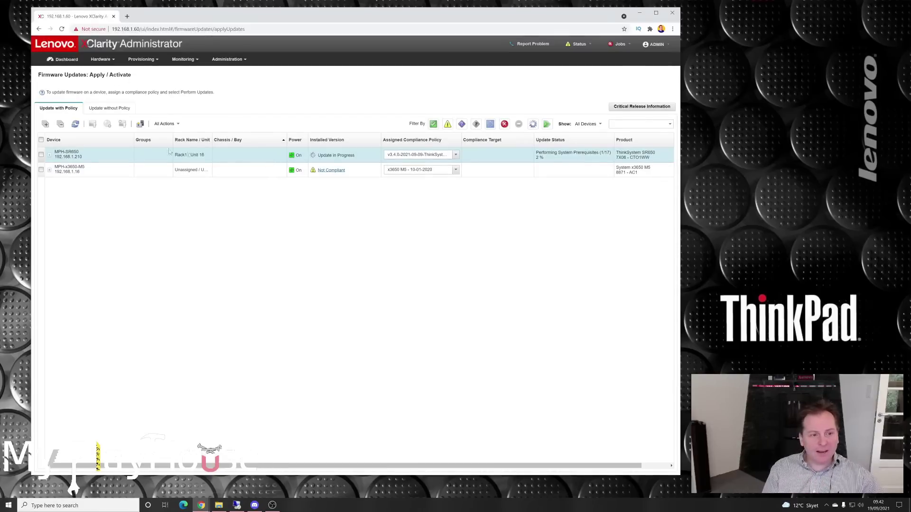
Step: After the SR650 job finishes, list its components against the v3.4.0 compliance targets
{"action": "left_click", "coordinate": [49, 157]}
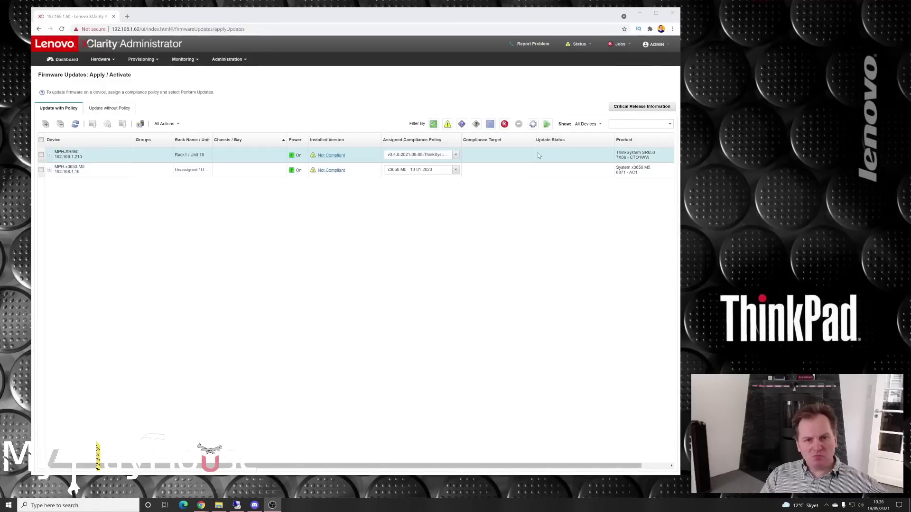
{"action": "left_click_drag", "start_coordinate": [69, 152], "coordinate": [156, 156]}
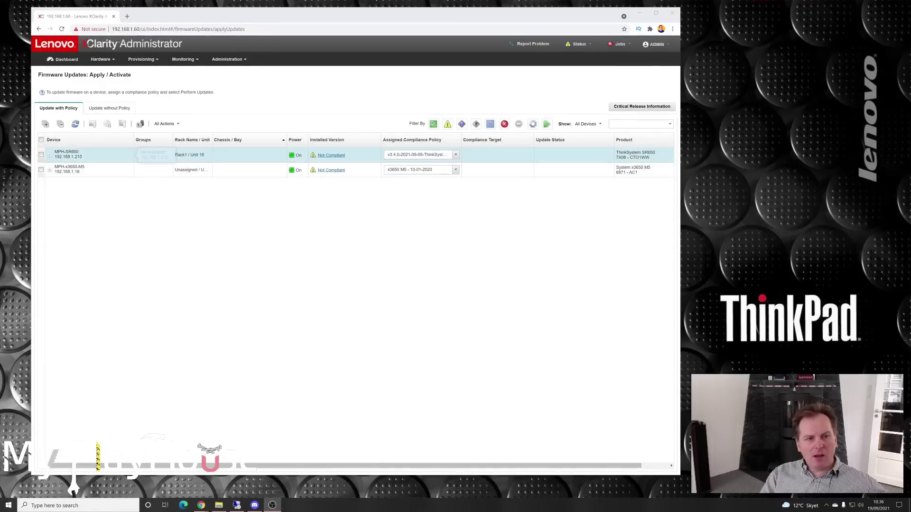
{"action": "left_click", "coordinate": [49, 155]}
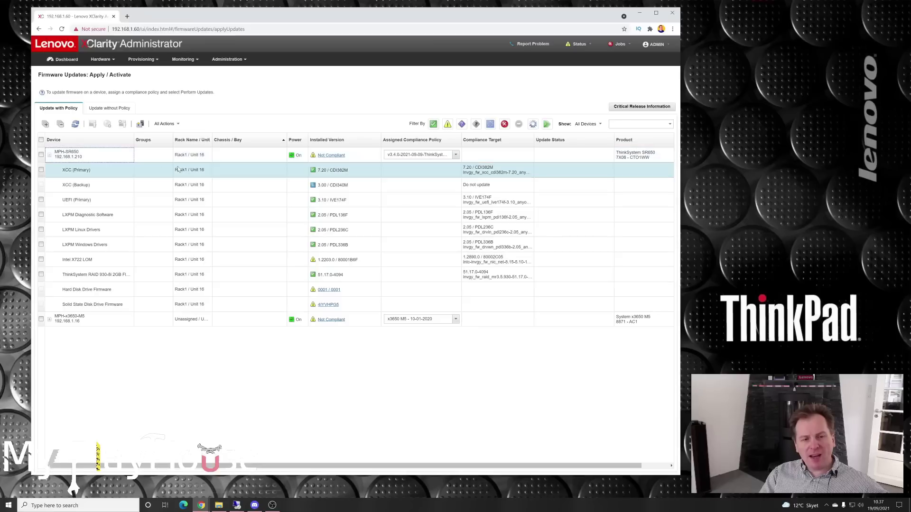
Step: Collapse the SR650 component list and select the SR650 server
{"action": "left_click", "coordinate": [92, 154]}
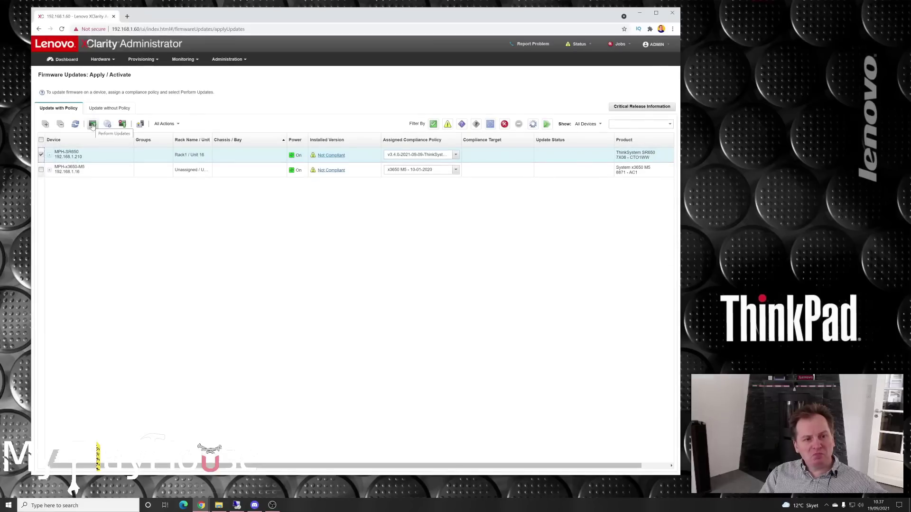
Step: Run the SR650 firmware update with Force update enabled and submit the job
{"action": "left_click", "coordinate": [93, 124]}
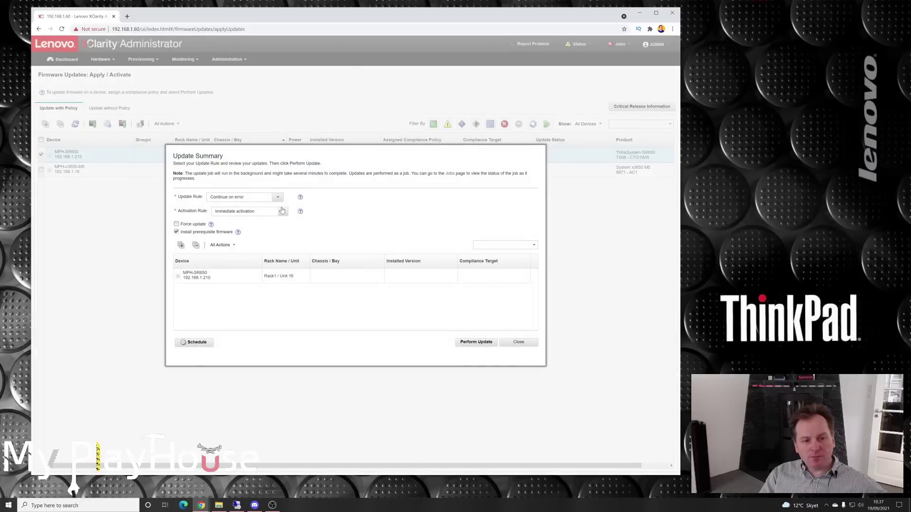
{"action": "left_click", "coordinate": [176, 224]}
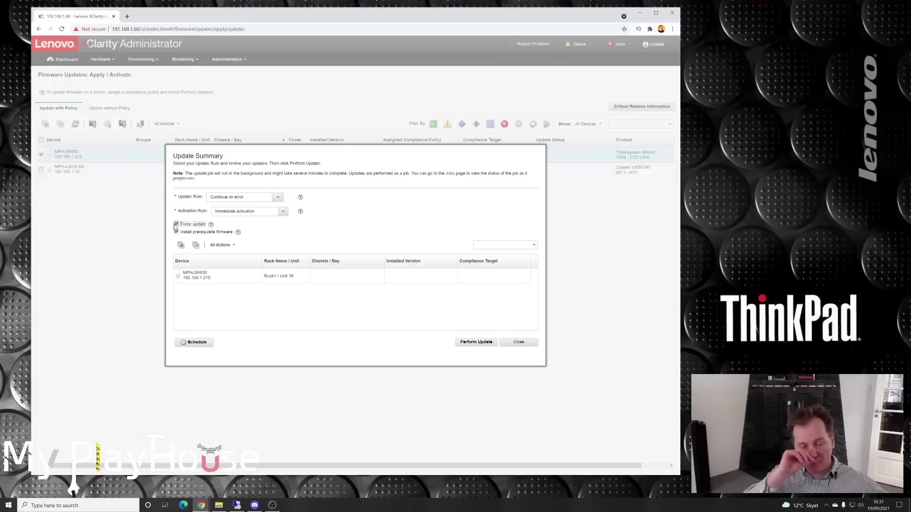
{"action": "left_click", "coordinate": [486, 345]}
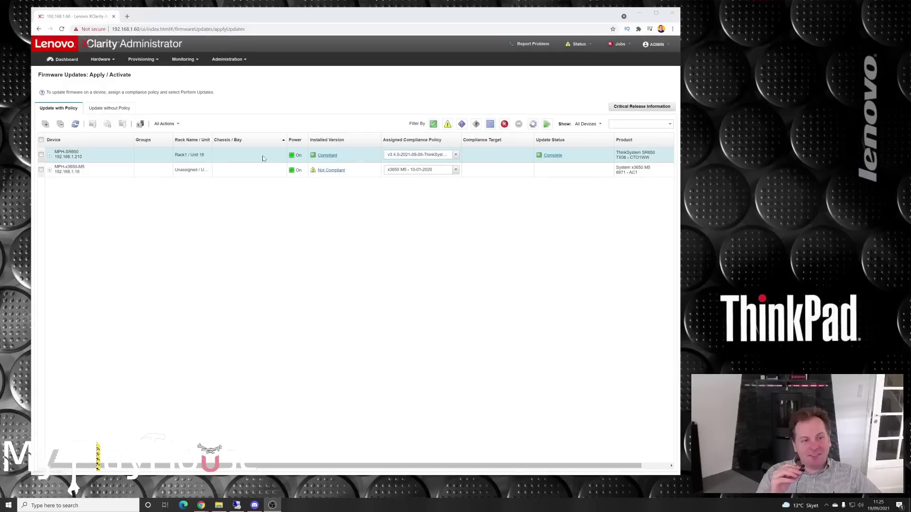
Step: Verify each SR650 firmware component shows Success, then go to Administration > Update Management Server
{"action": "left_click", "coordinate": [209, 158]}
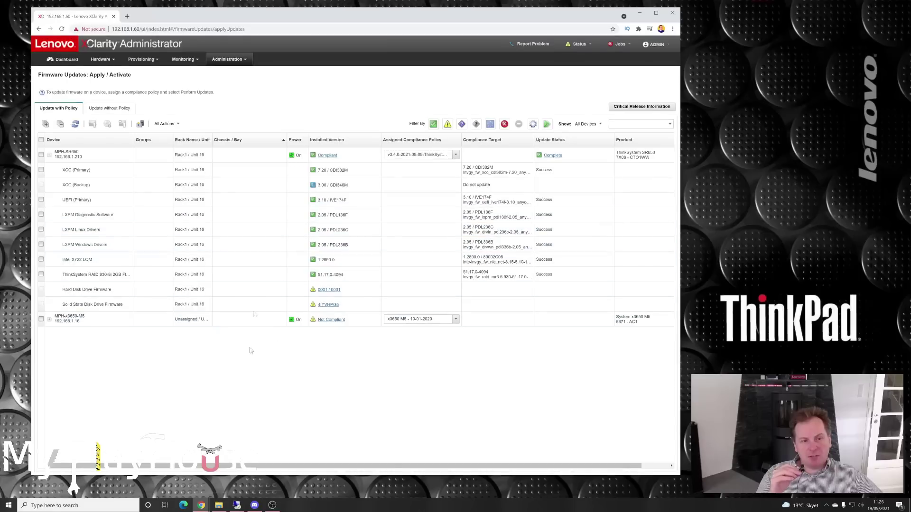
{"action": "left_click", "coordinate": [228, 61]}
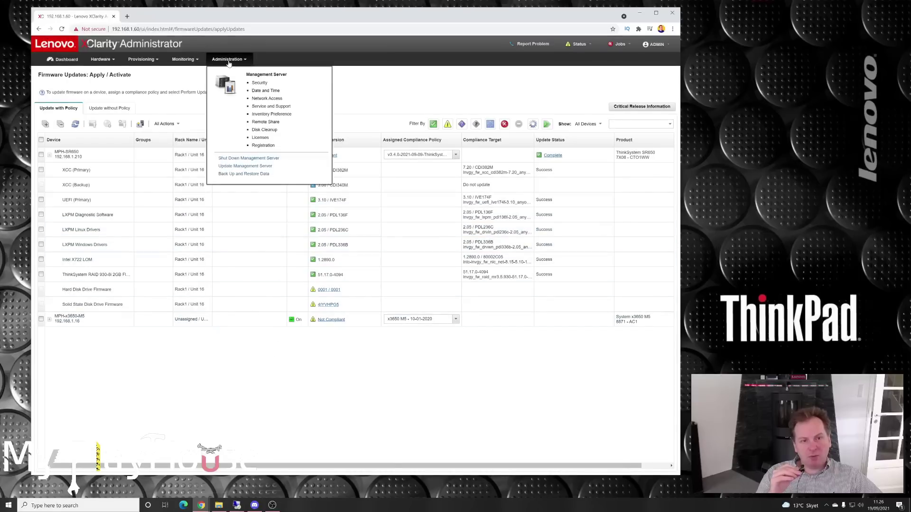
{"action": "left_click", "coordinate": [244, 166]}
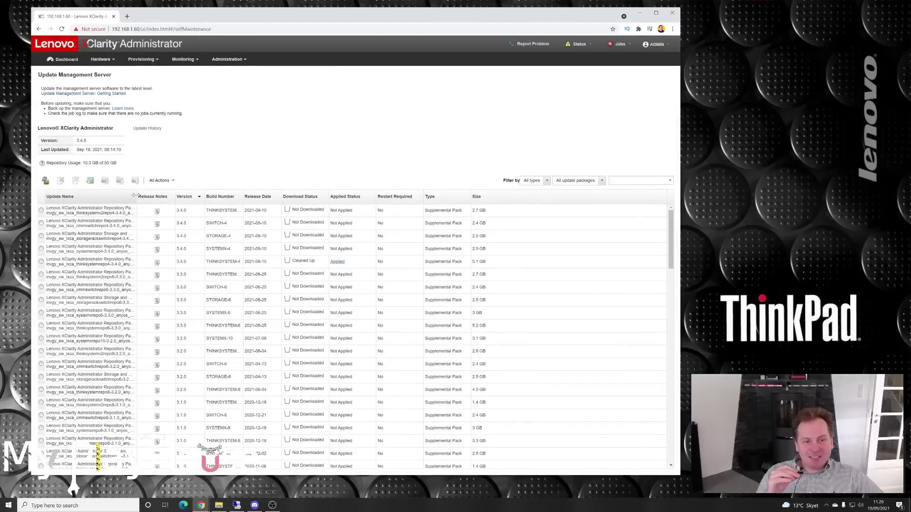
Step: Download the SYSTEMX-4 3.4.0 Repository Pack for System x Servers
{"action": "left_click_drag", "start_coordinate": [135, 194], "coordinate": [226, 195]}
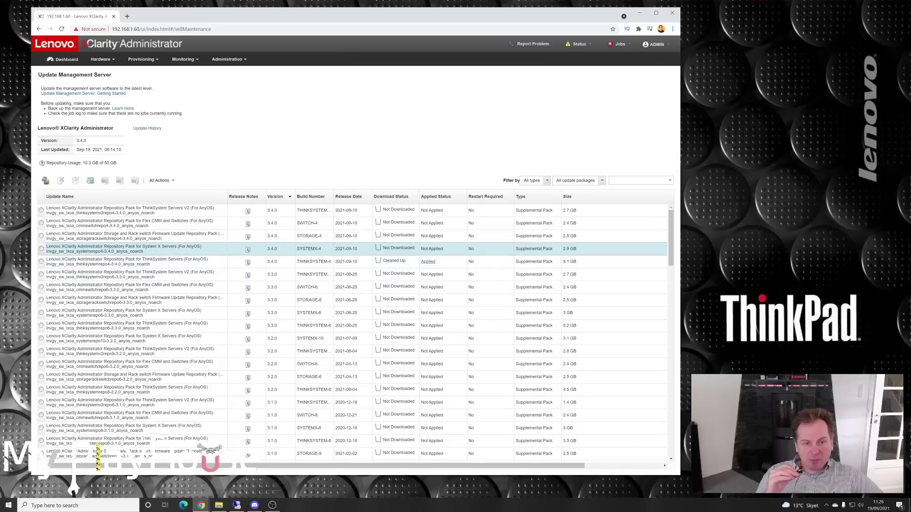
{"action": "left_click", "coordinate": [41, 250]}
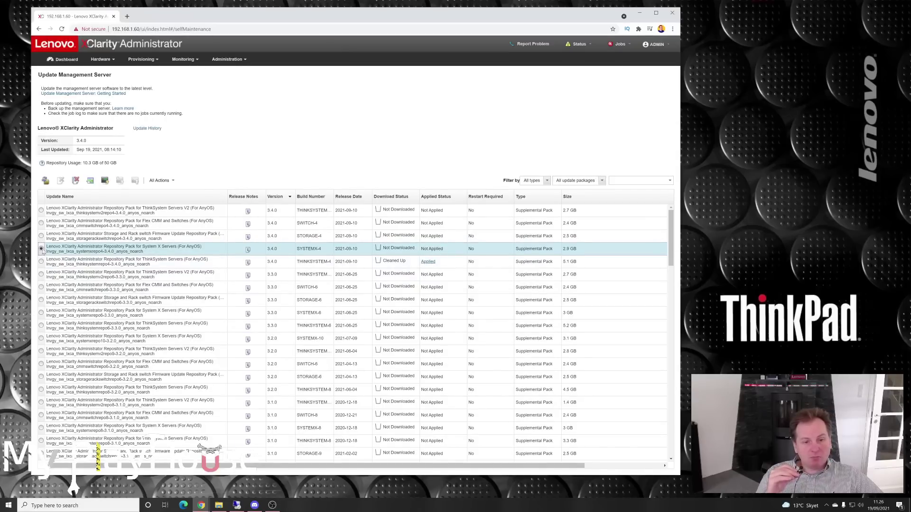
{"action": "left_click", "coordinate": [104, 182]}
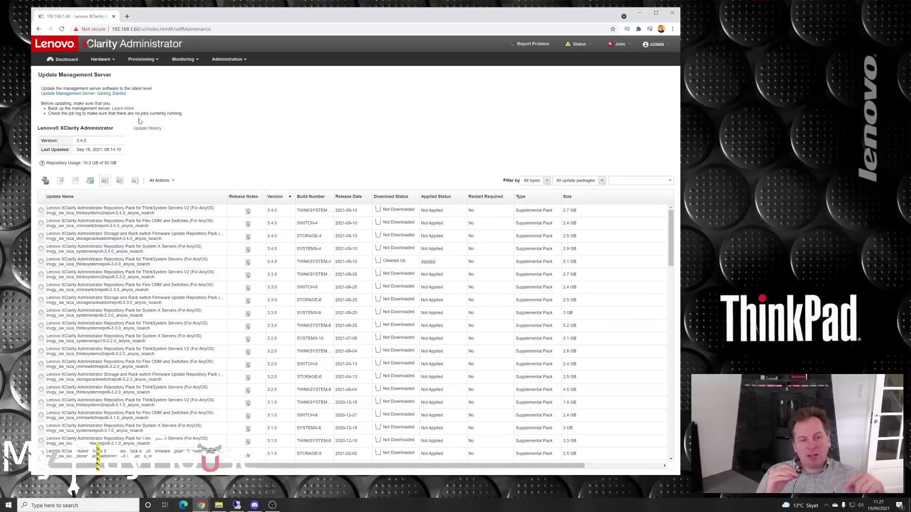
Step: From Provisioning > Compliance Policies, try deleting the SR650 - 10-01-2020 policy and its packages
{"action": "left_click", "coordinate": [146, 62]}
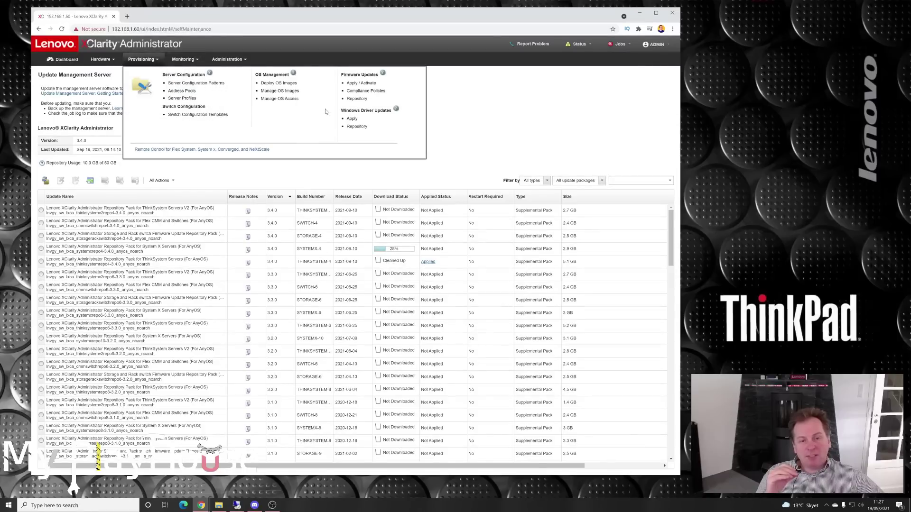
{"action": "left_click", "coordinate": [360, 91]}
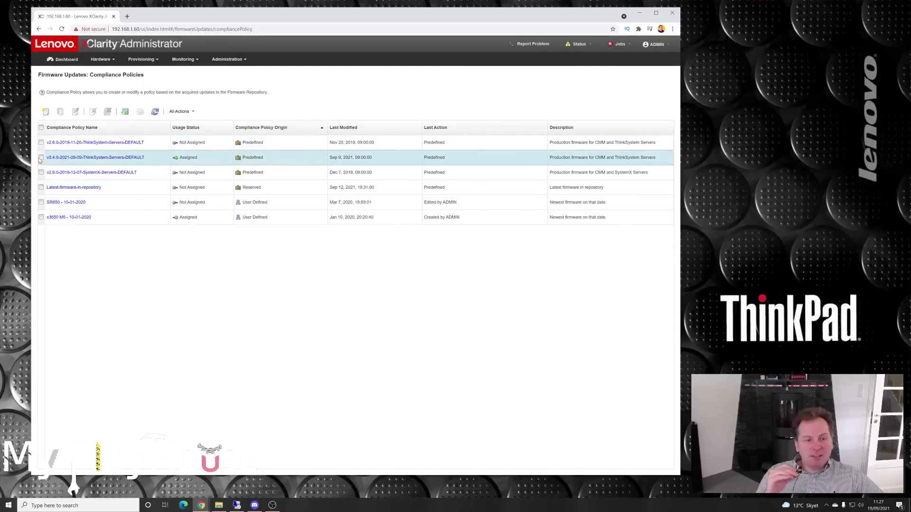
{"action": "left_click", "coordinate": [40, 202]}
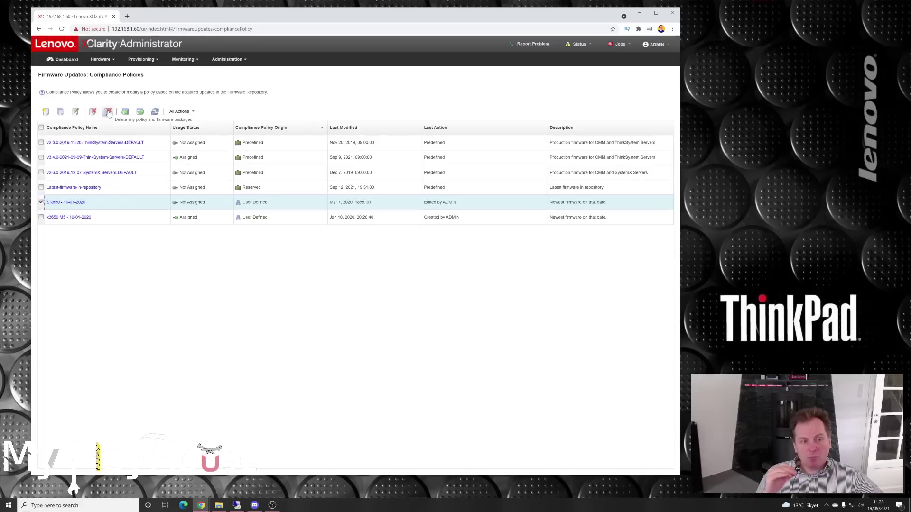
{"action": "left_click", "coordinate": [108, 112]}
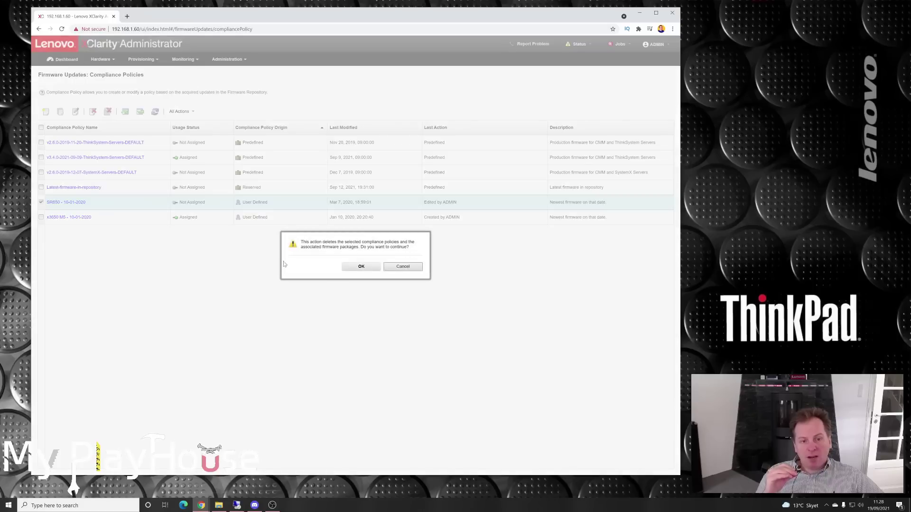
{"action": "left_click", "coordinate": [361, 267]}
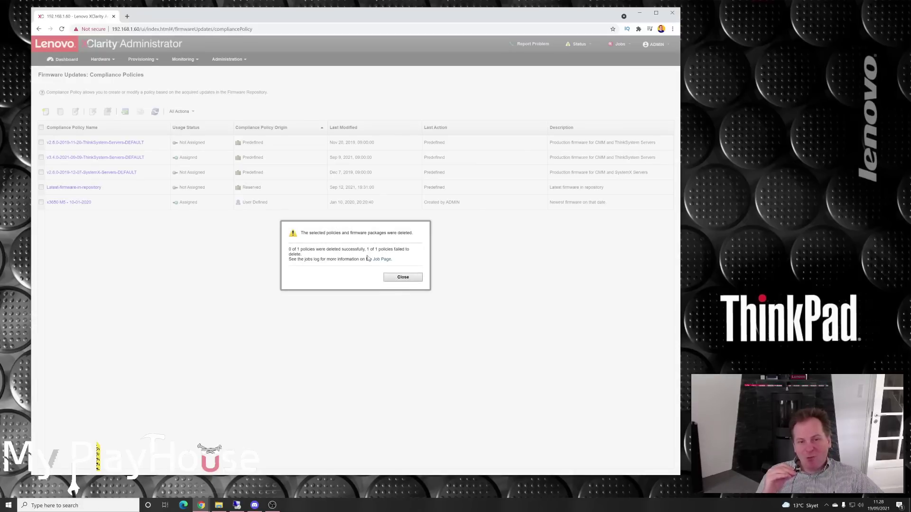
{"action": "left_click", "coordinate": [404, 279]}
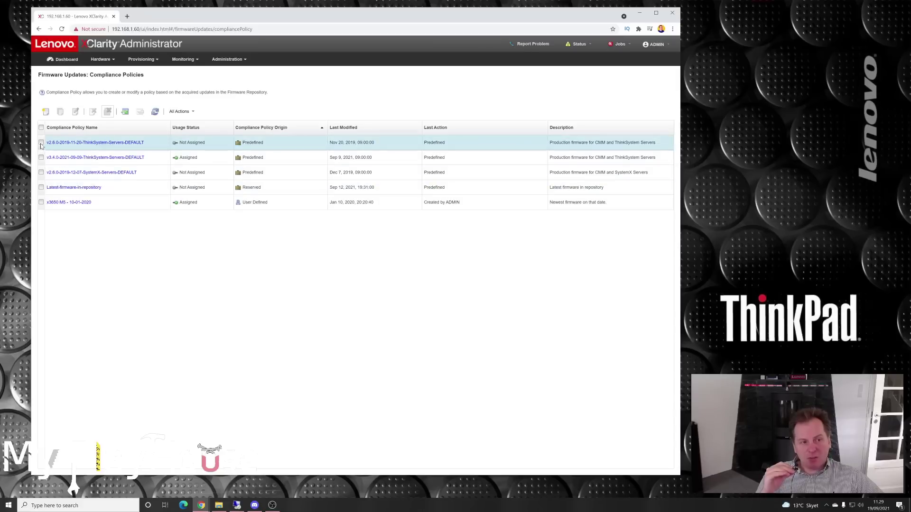
Step: Delete the v2.6.0-2019-11-20-ThinkSystem-Servers-DEFAULT policy with its packages and close the result
{"action": "left_click", "coordinate": [42, 142]}
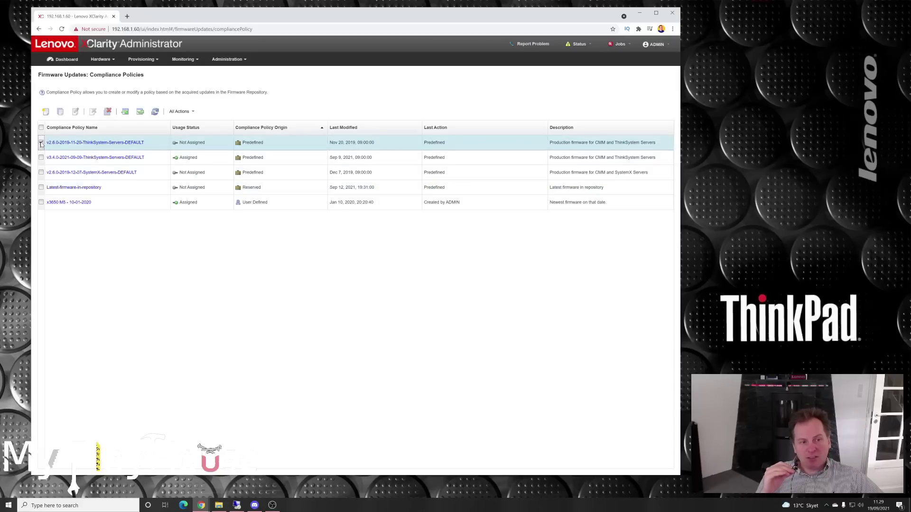
{"action": "left_click", "coordinate": [107, 113]}
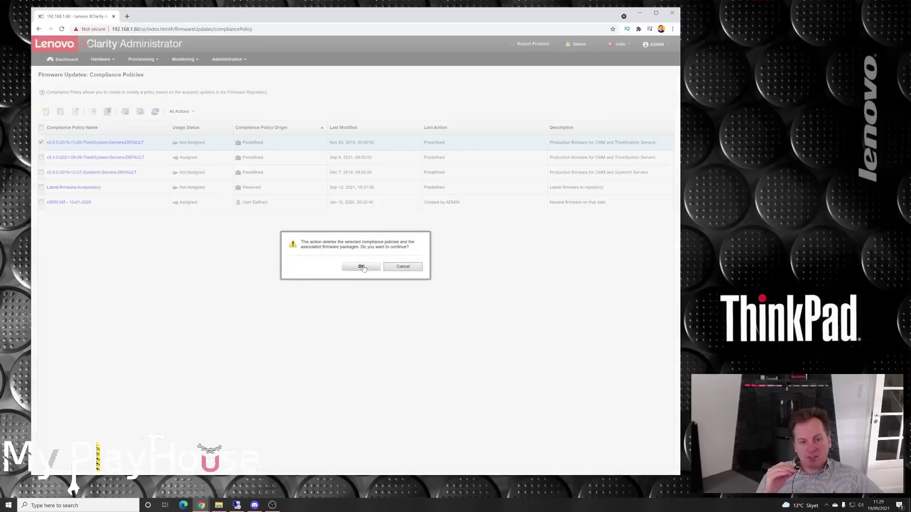
{"action": "left_click", "coordinate": [362, 267]}
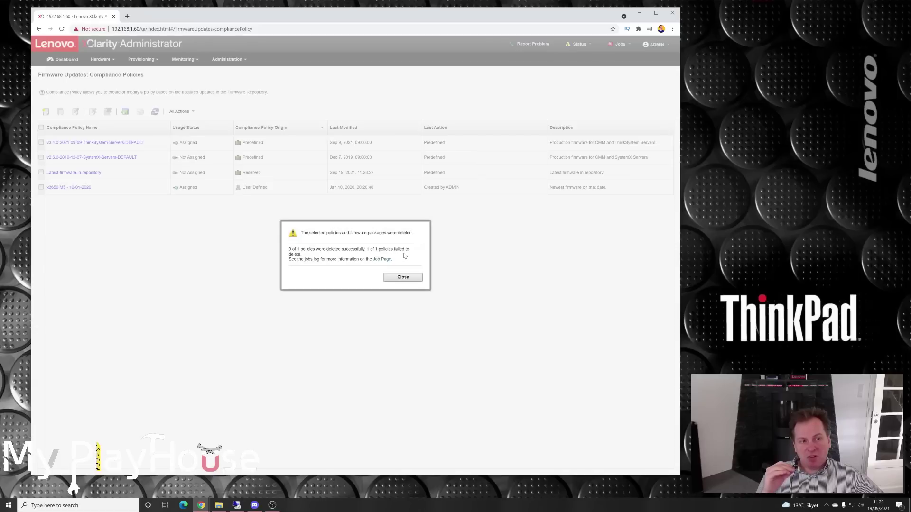
{"action": "left_click", "coordinate": [401, 279]}
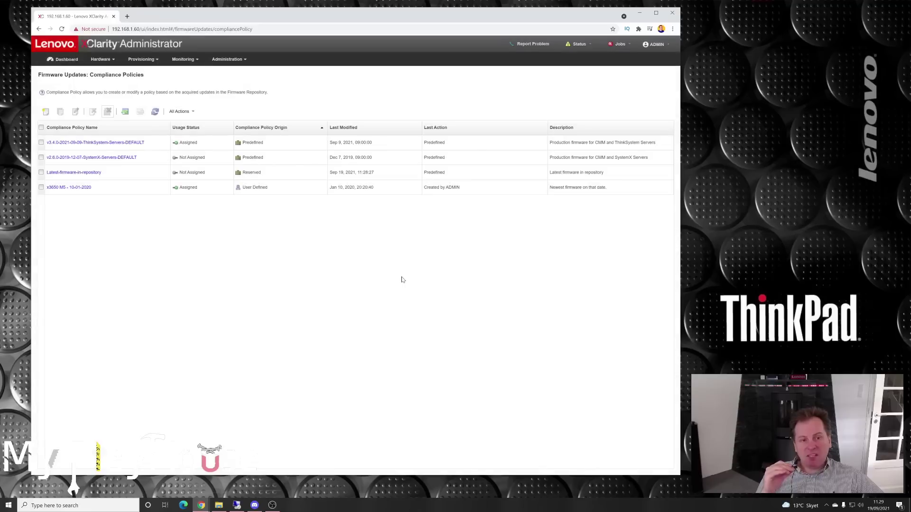